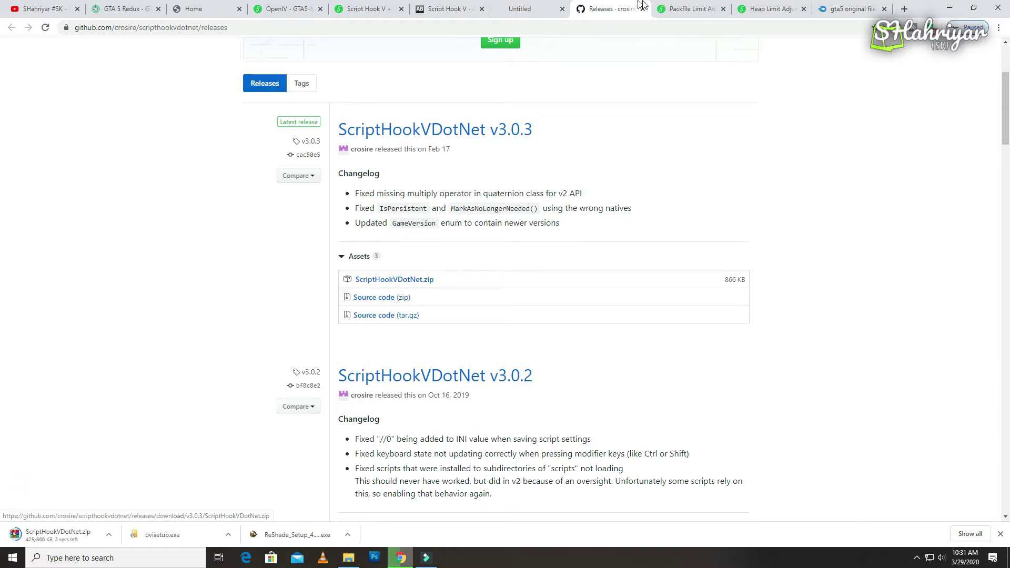
Step: Download Packfile Limit Adjuster 1.1 from its GTA5-Mods page
click(689, 9)
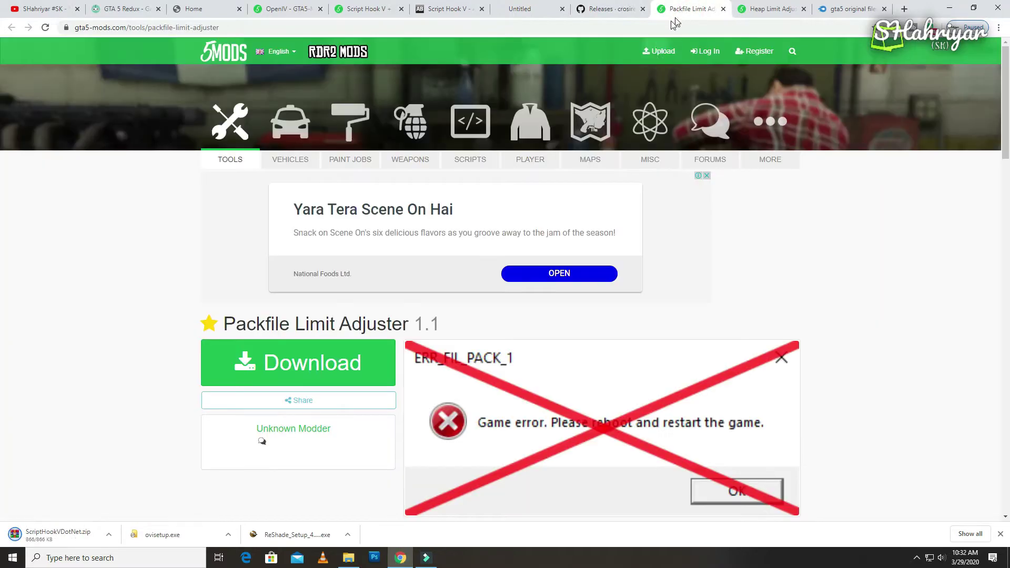
scroll(634, 216, down, 3)
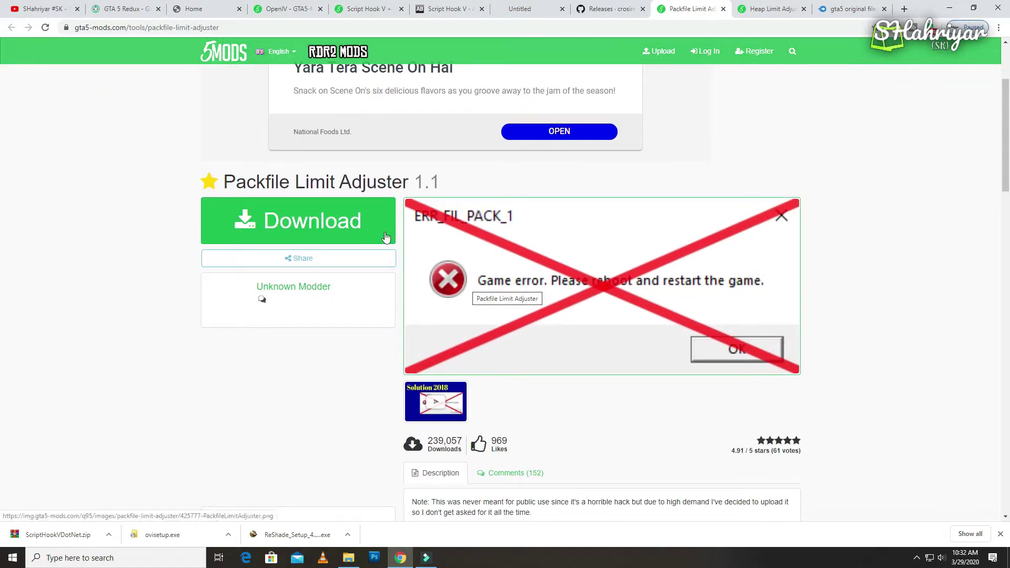
drag(222, 182, 433, 174)
click(444, 176)
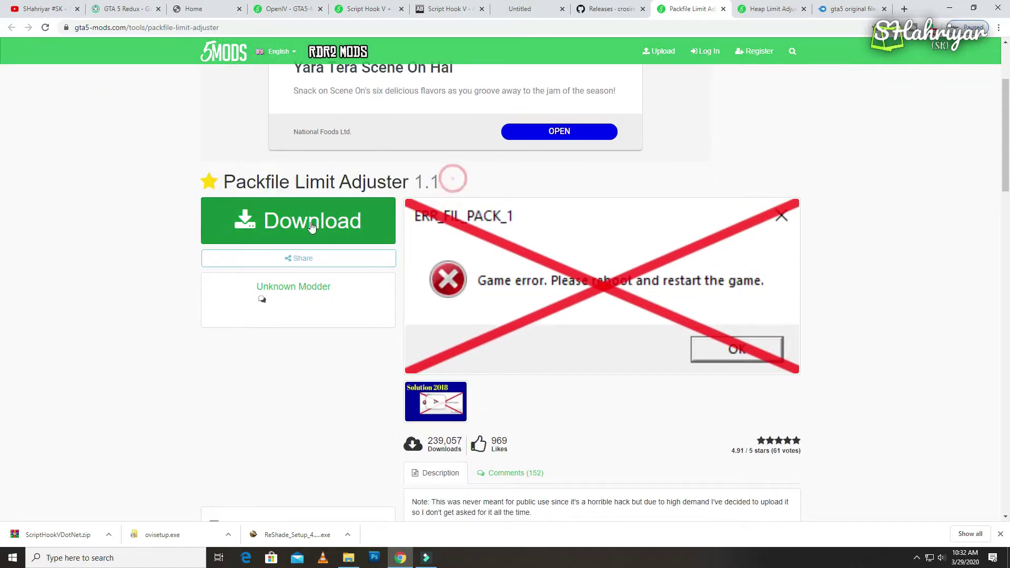
click(294, 224)
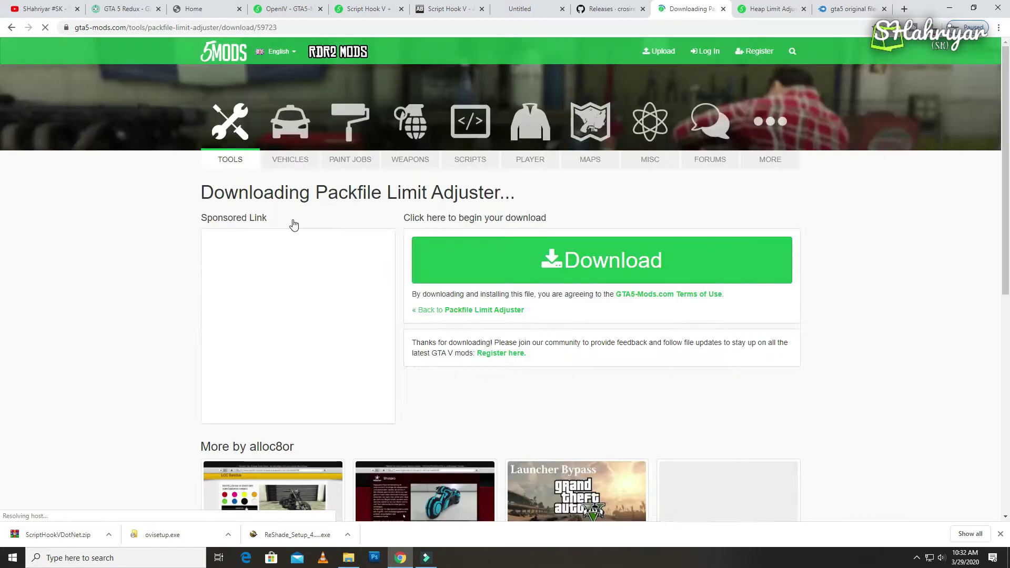
click(571, 263)
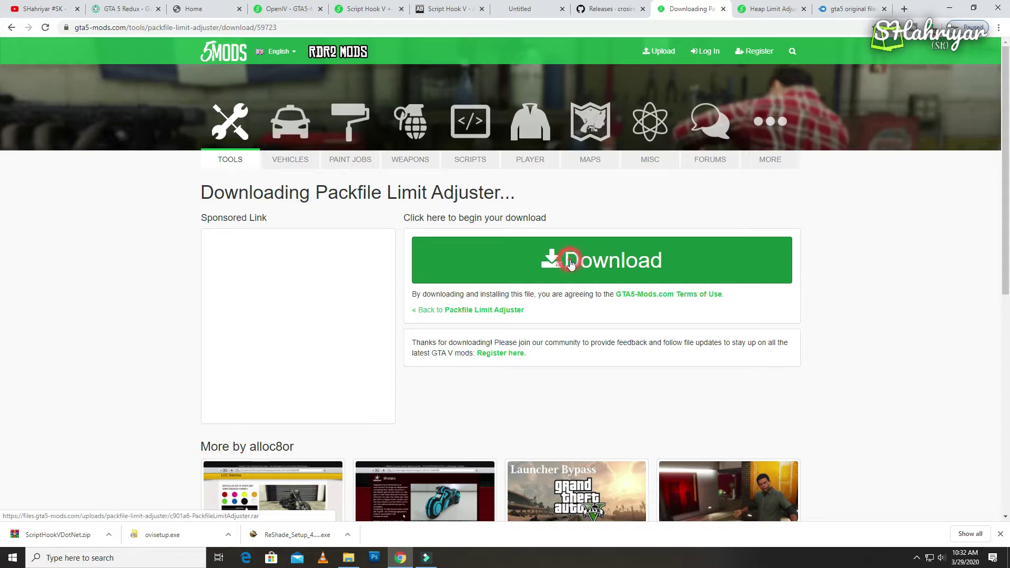
Step: Download Heap Limit Adjuster (650 MB of heap!) 1.0.0 from its GTA5-Mods page
click(767, 9)
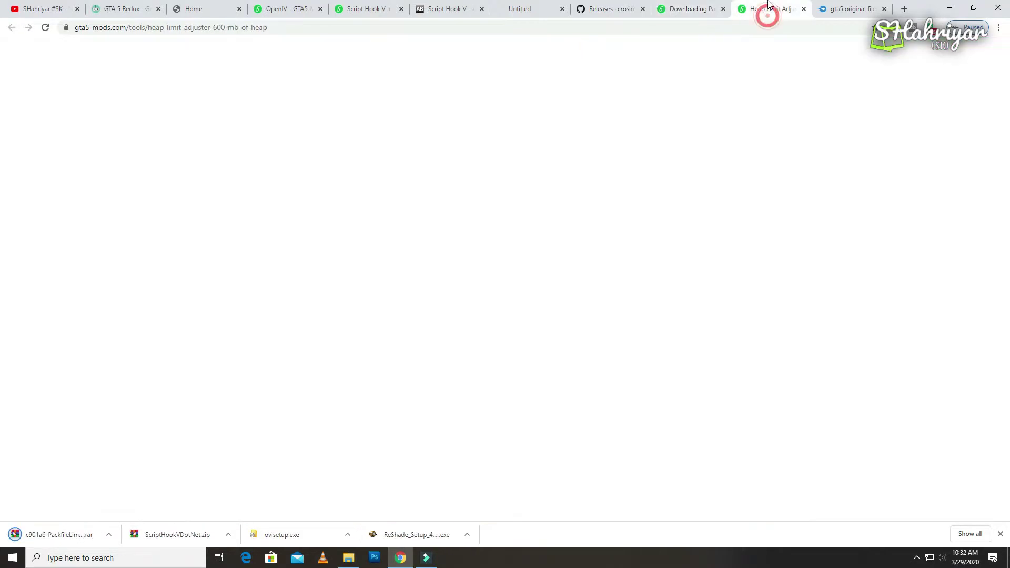
scroll(230, 244, up, 3)
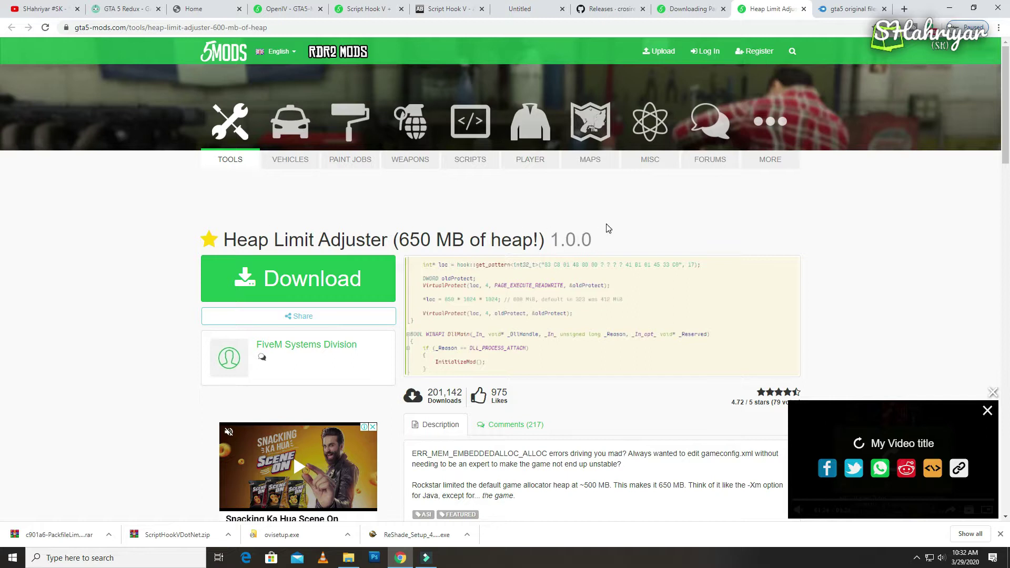
click(312, 297)
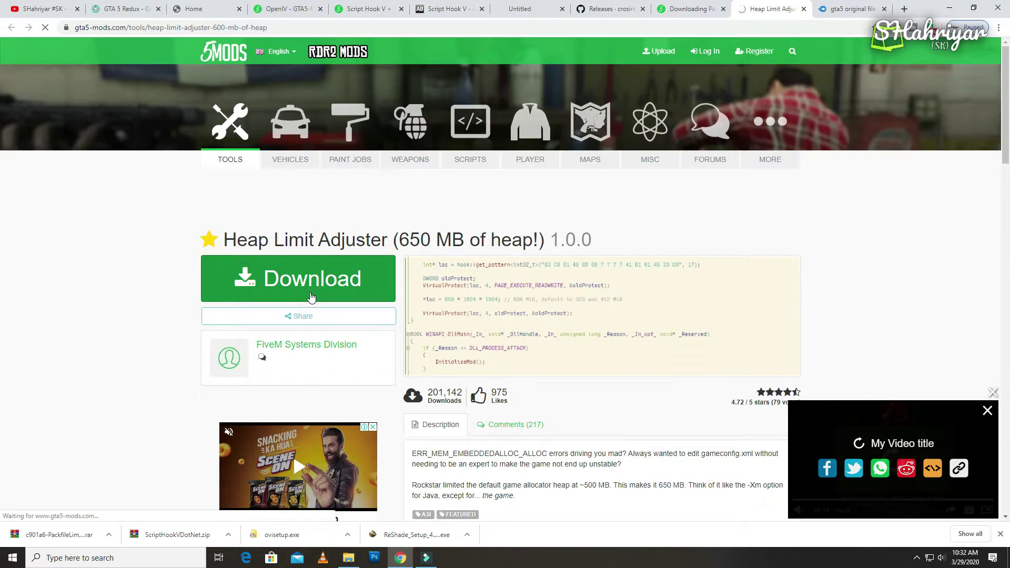
click(571, 249)
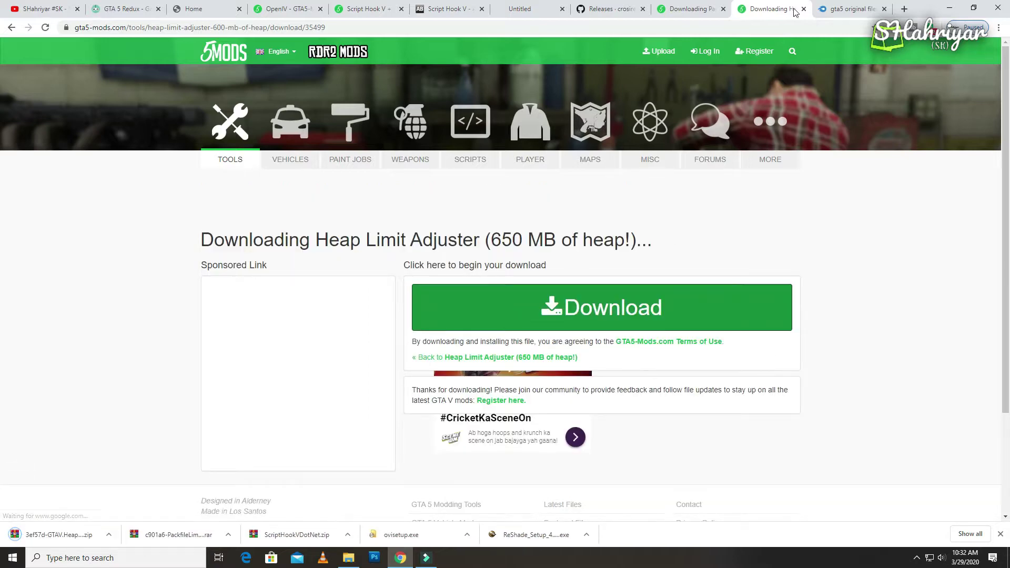
Step: Download the archive "gta5 original files for fix (SK).rar" from MediaFire, dismissing the ad pop-up, and close the browser
click(848, 10)
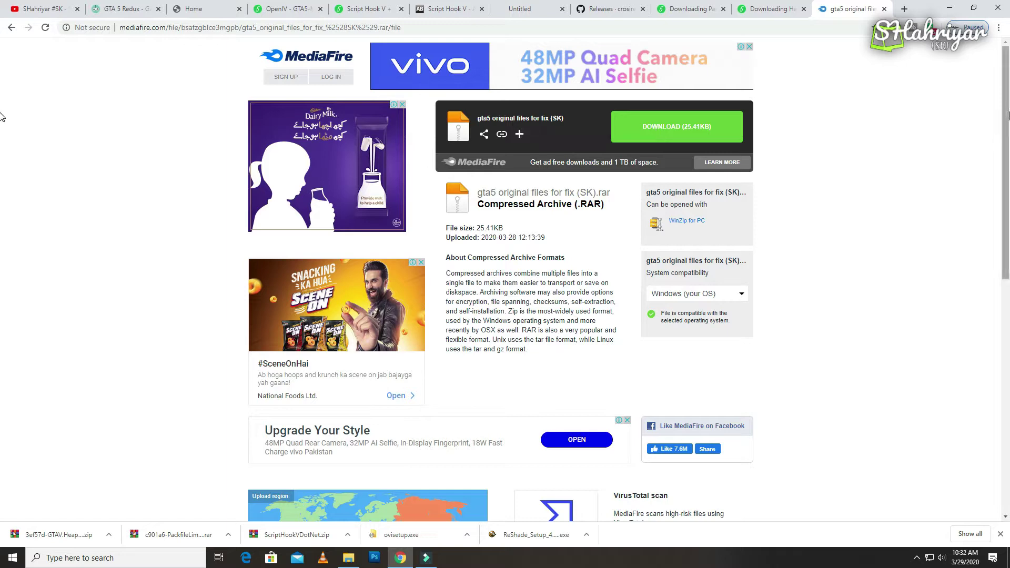
click(655, 132)
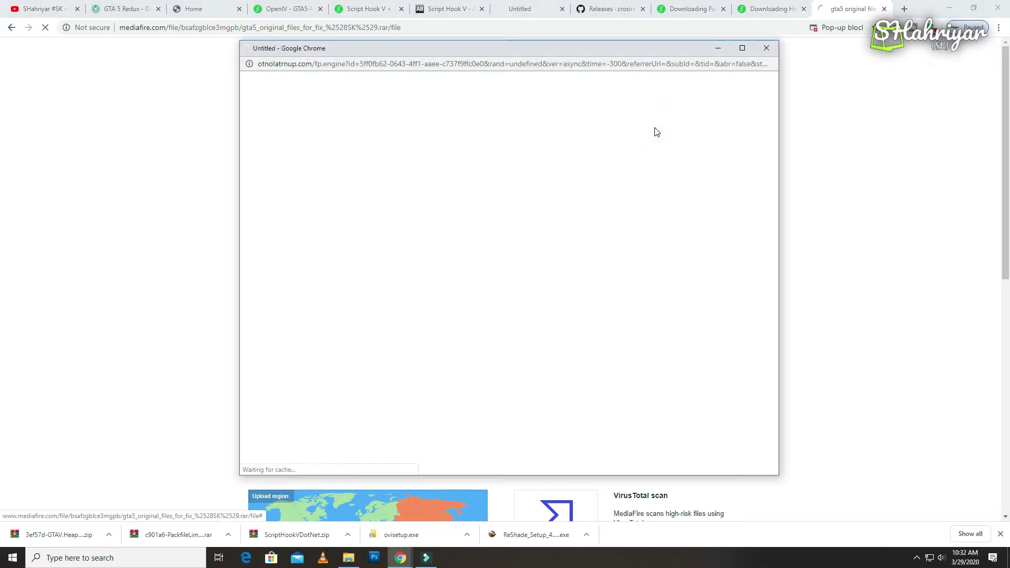
click(762, 44)
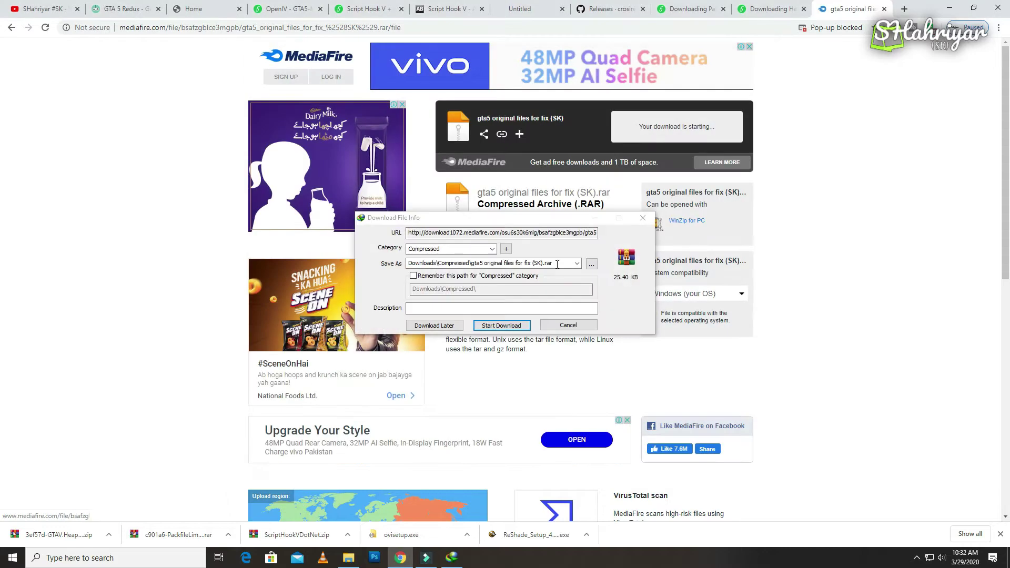
click(511, 323)
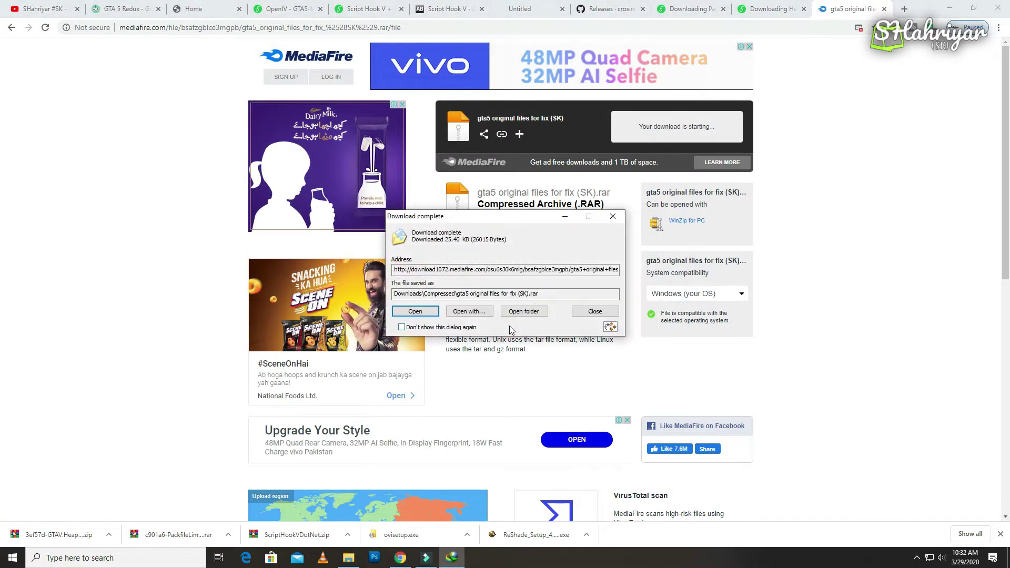
click(583, 313)
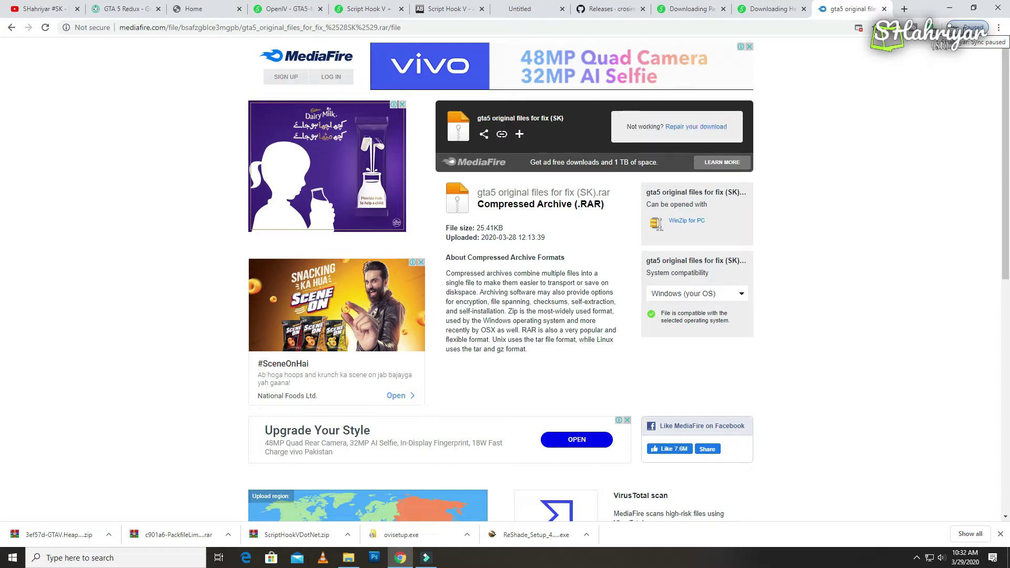
click(998, 8)
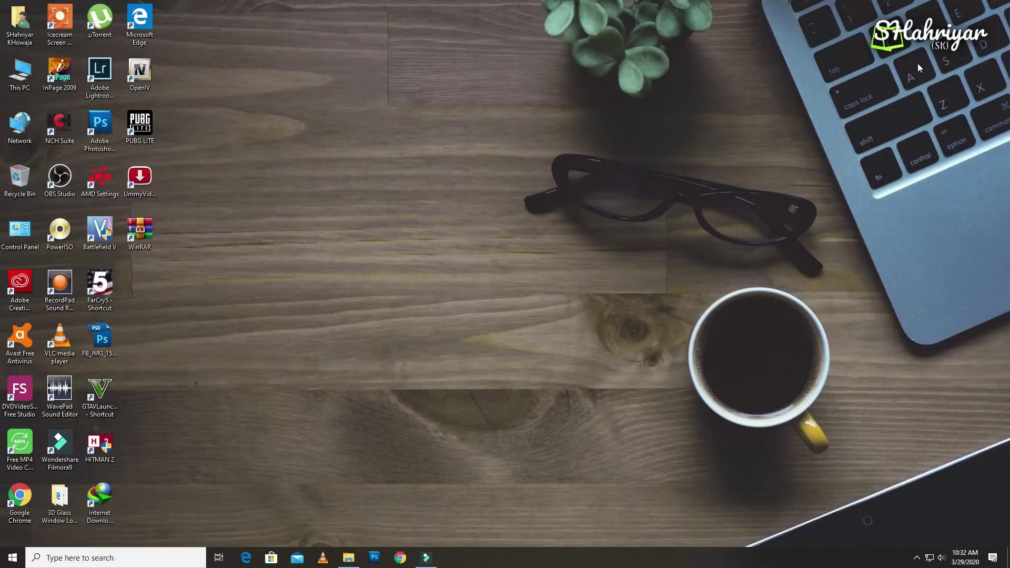
Step: In the GTA5 REDUX V1.8 HD folder, extract the HeapAdjuster and PackfileLimitAdjuster archives, each into a folder of its own name
click(348, 559)
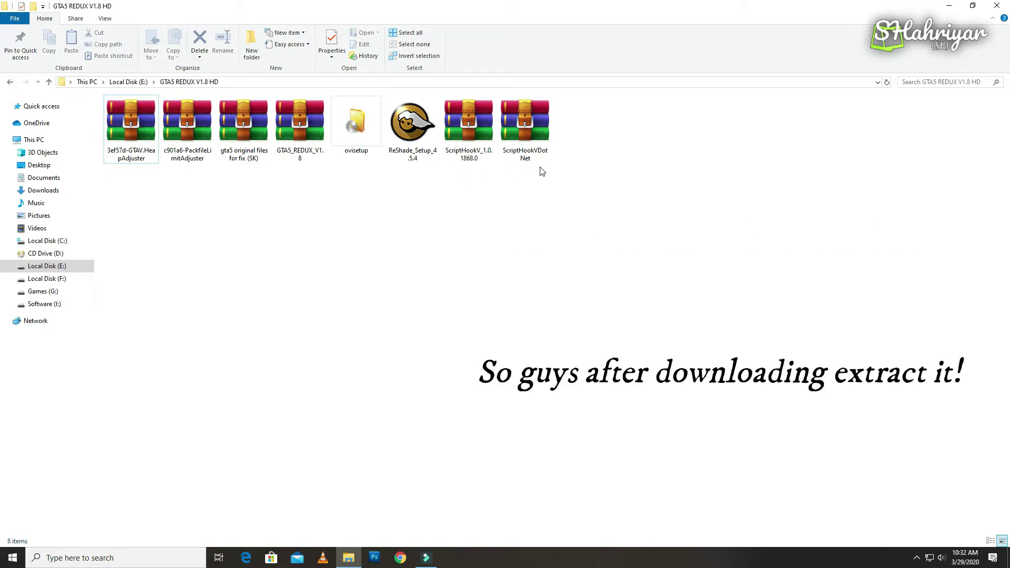
right_click(132, 136)
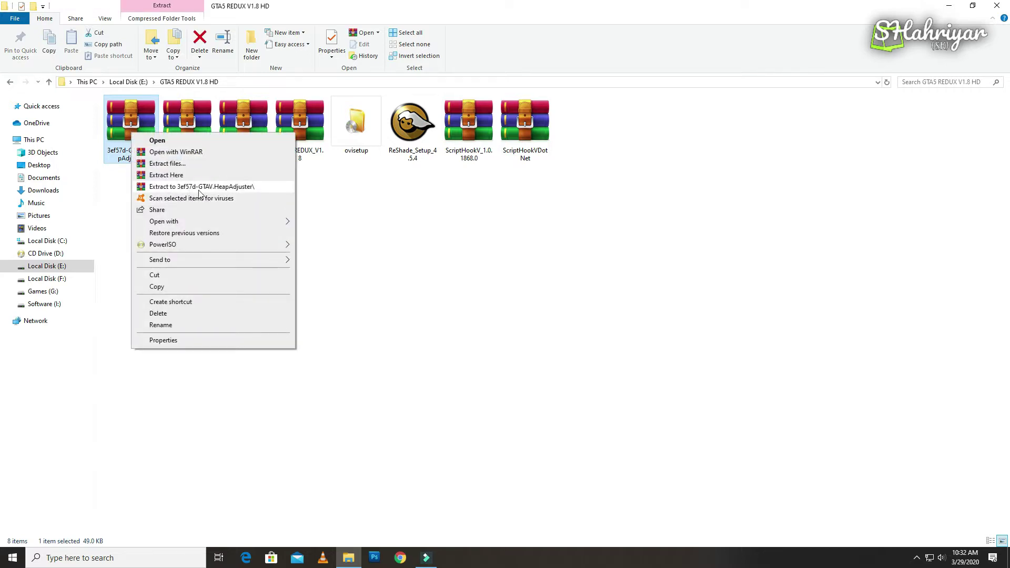
click(191, 187)
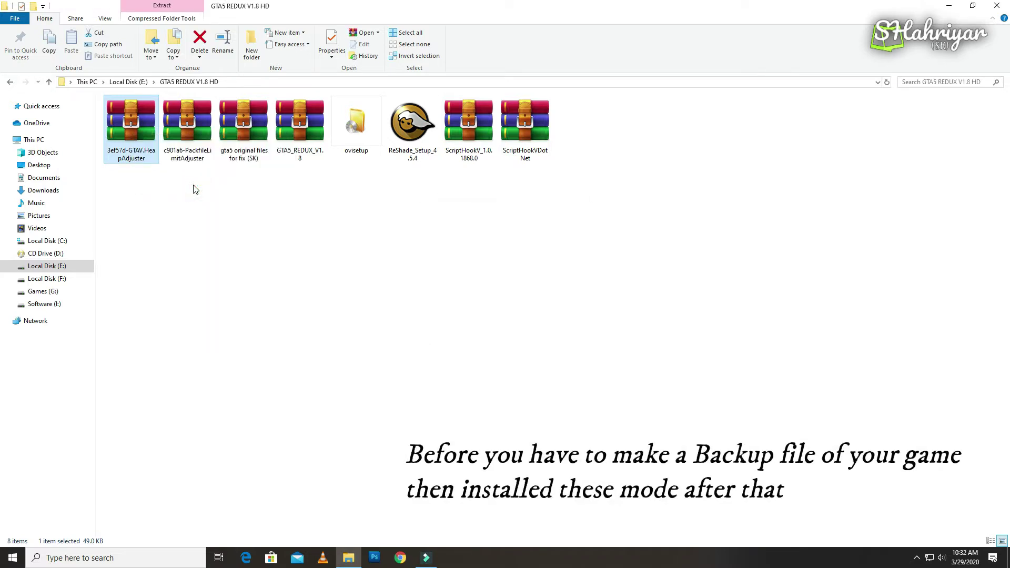
right_click(254, 136)
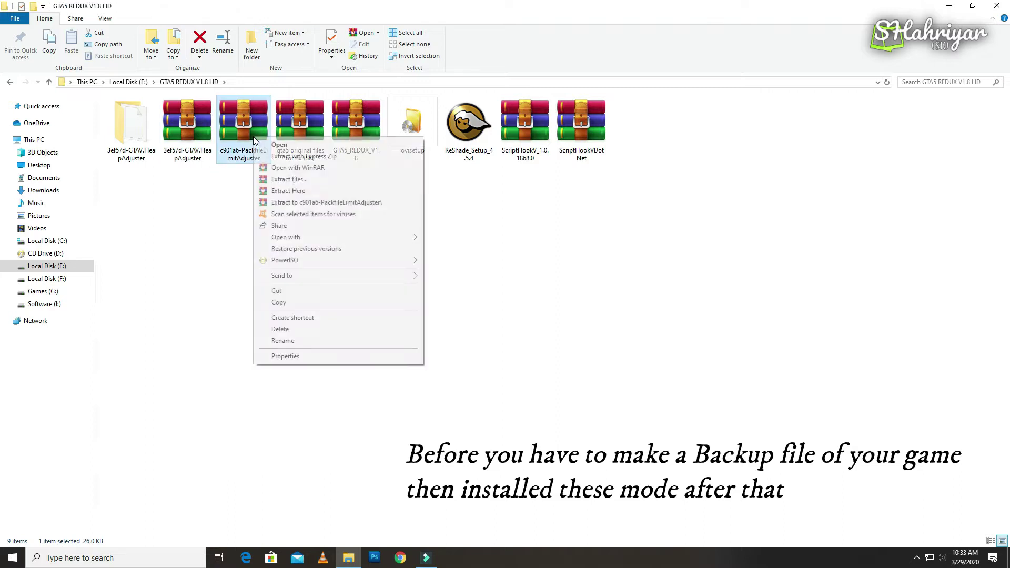
click(297, 203)
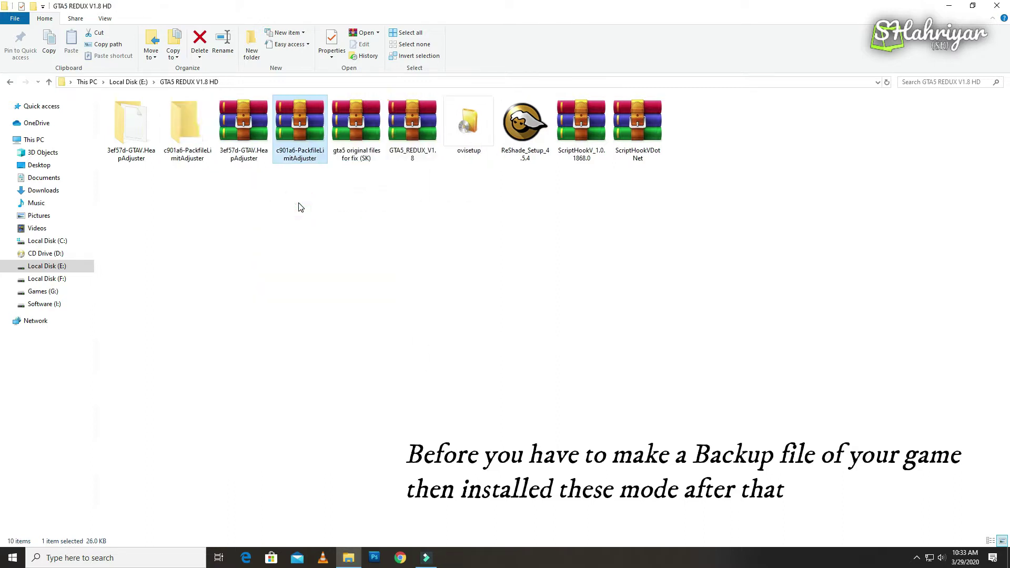
Step: Extract the "gta5 original files for fix (SK)" and GTA5_REDUX_V1.8 archives into folders of the same names
click(352, 119)
right_click(351, 120)
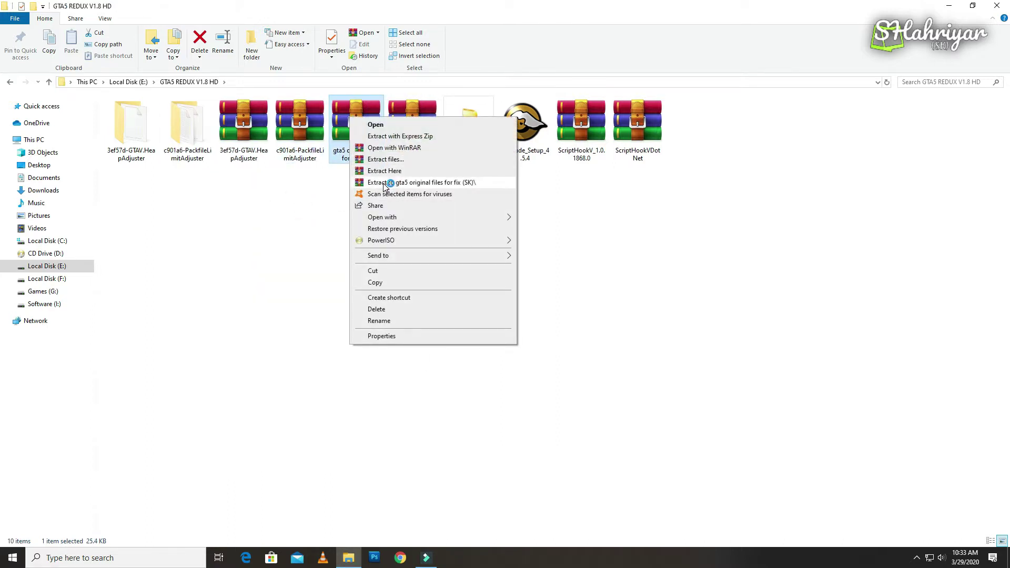
click(389, 184)
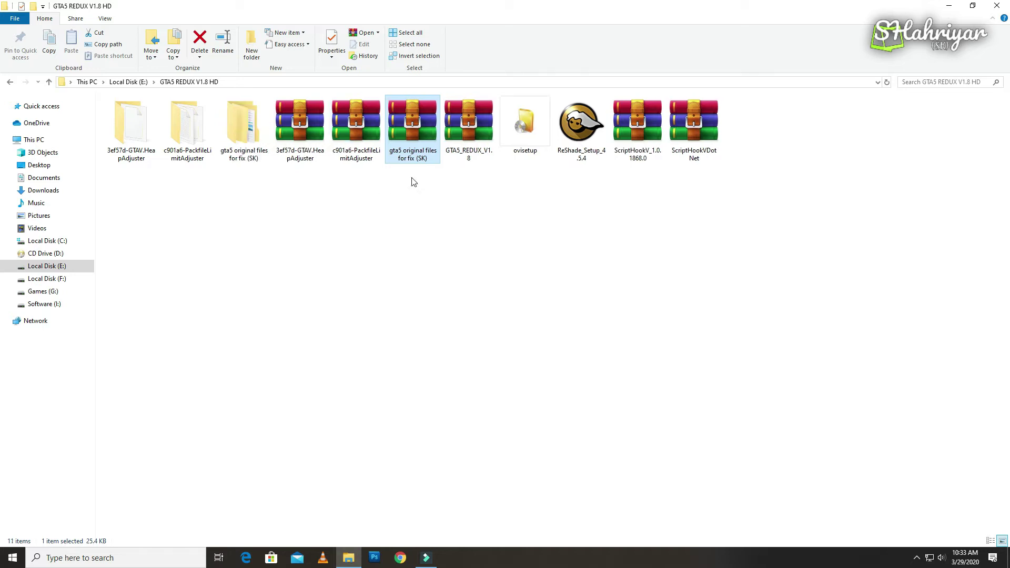
right_click(461, 118)
click(492, 172)
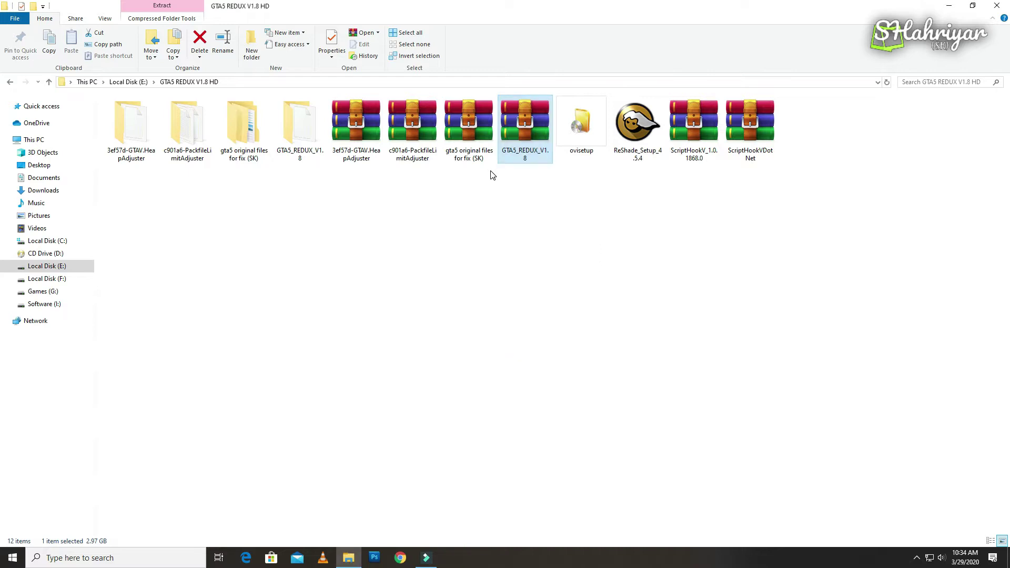
click(491, 173)
Step: Extract the ScriptHookV_1.0.1868.0 and ScriptHookVDotNet archives into folders of the same names
right_click(694, 130)
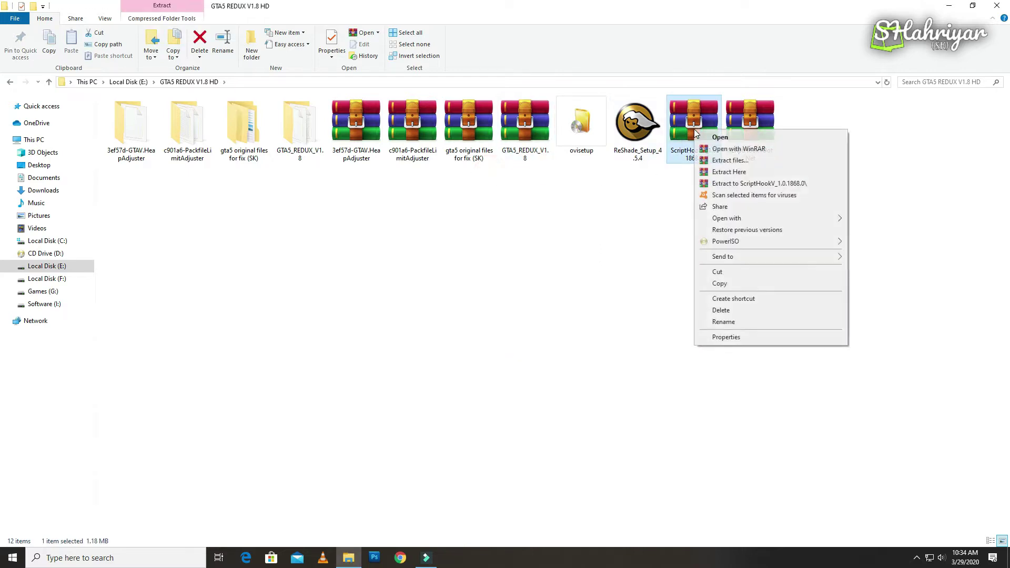
click(727, 187)
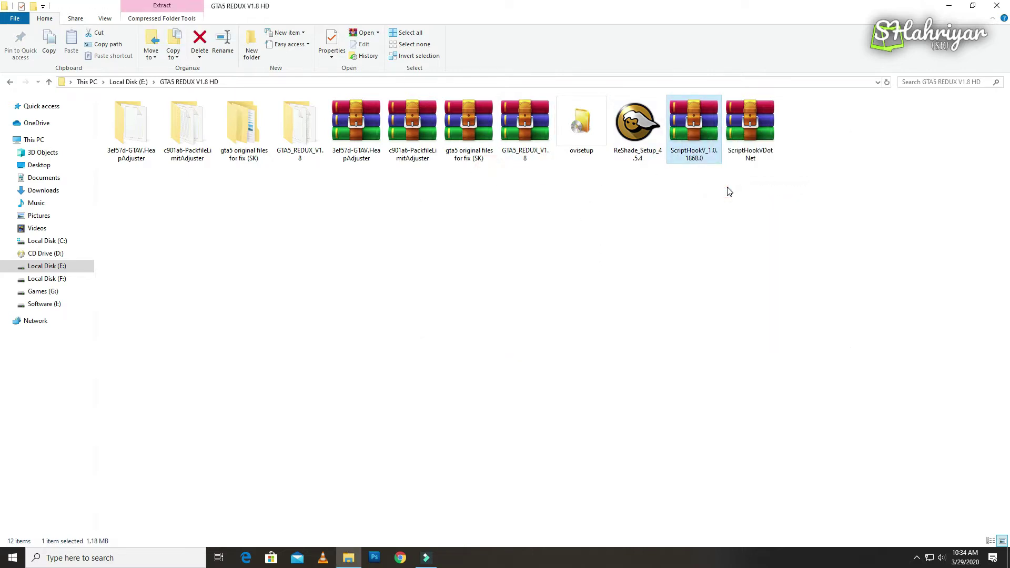
right_click(810, 124)
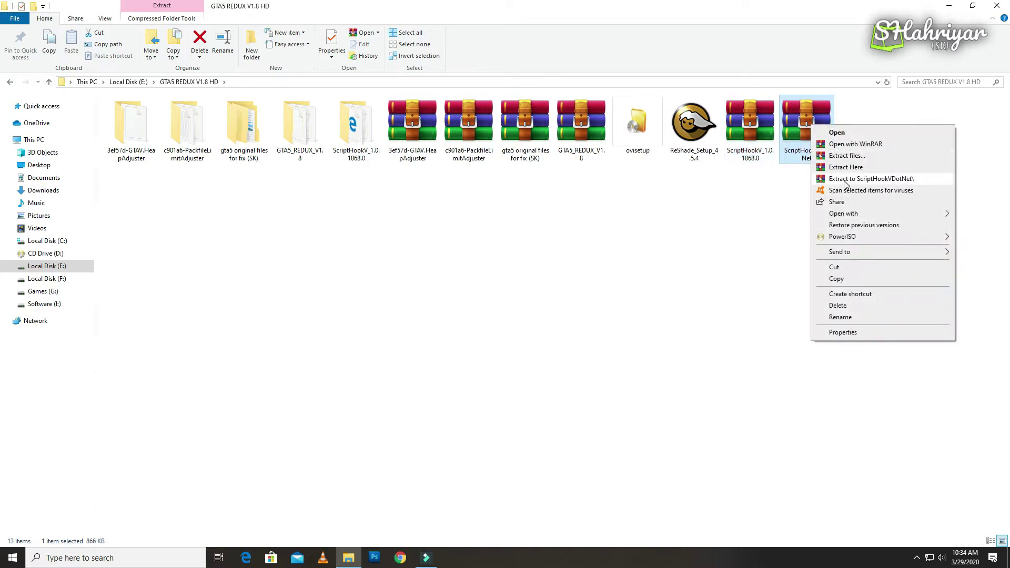
click(852, 178)
click(845, 183)
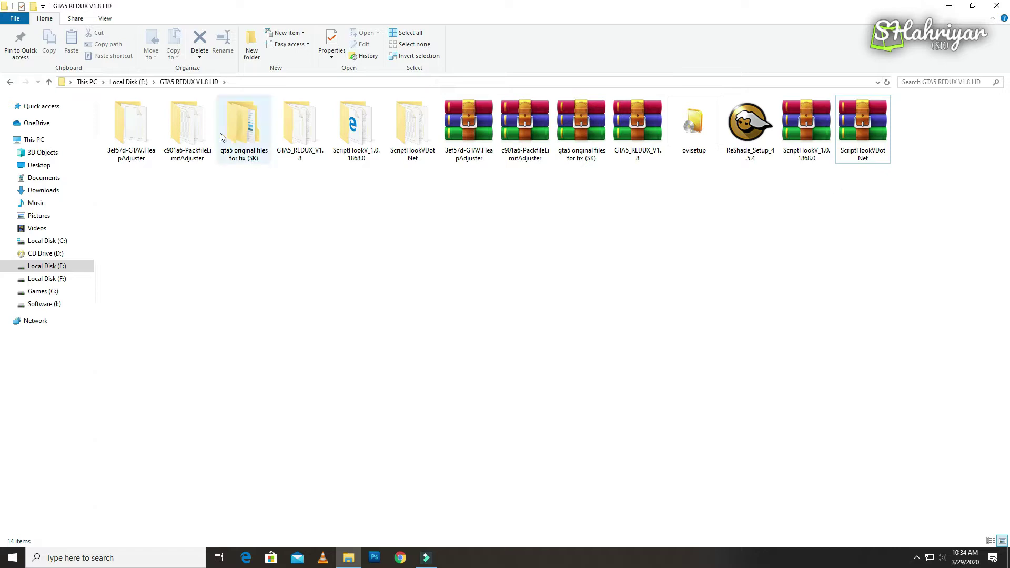
click(684, 134)
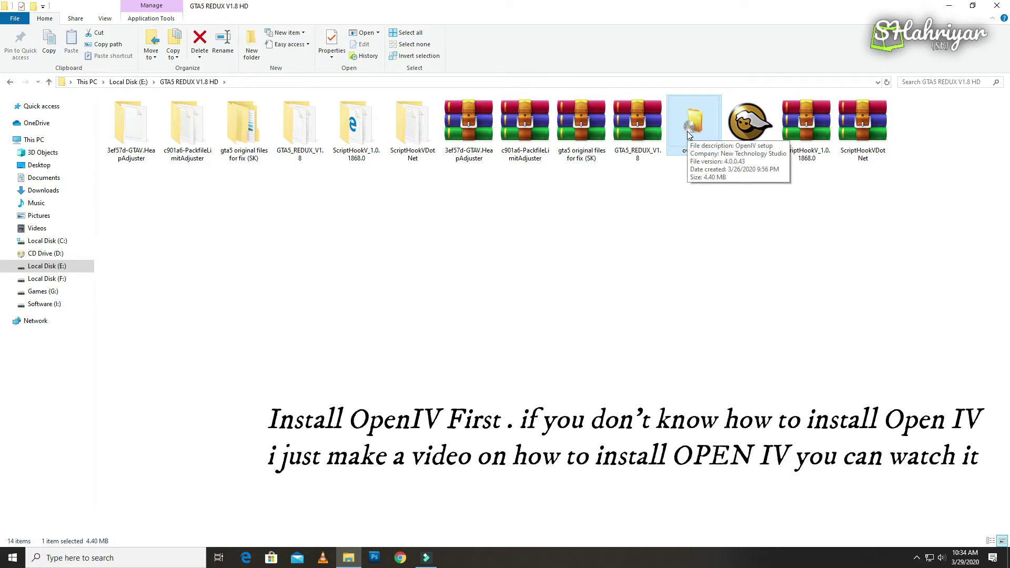
double_click(687, 135)
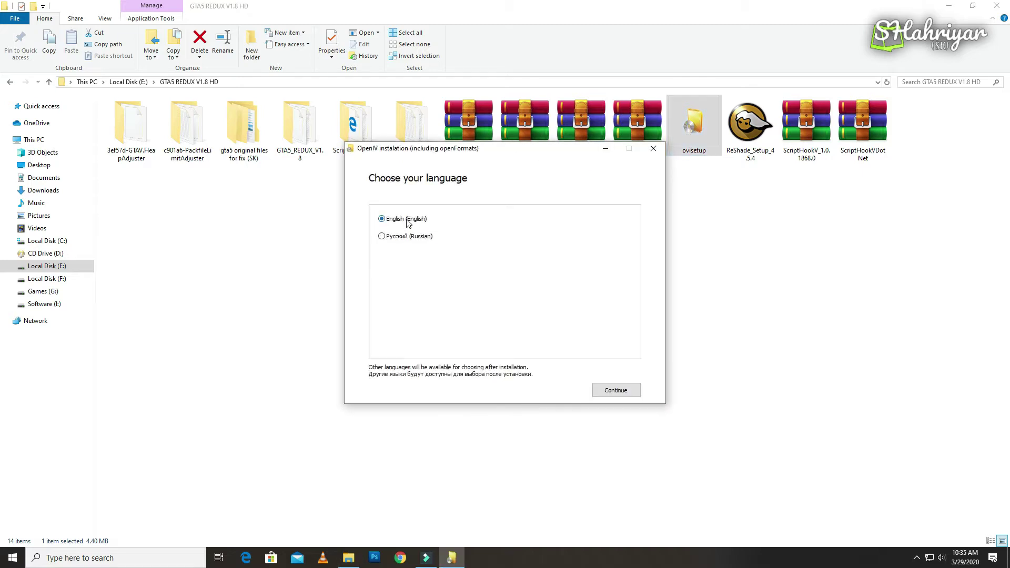
click(652, 149)
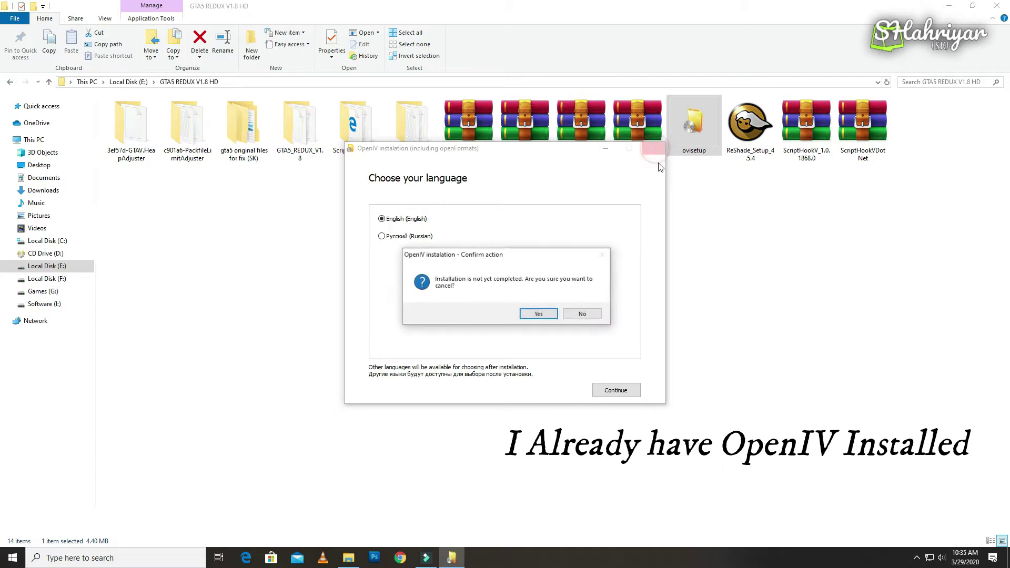
click(538, 314)
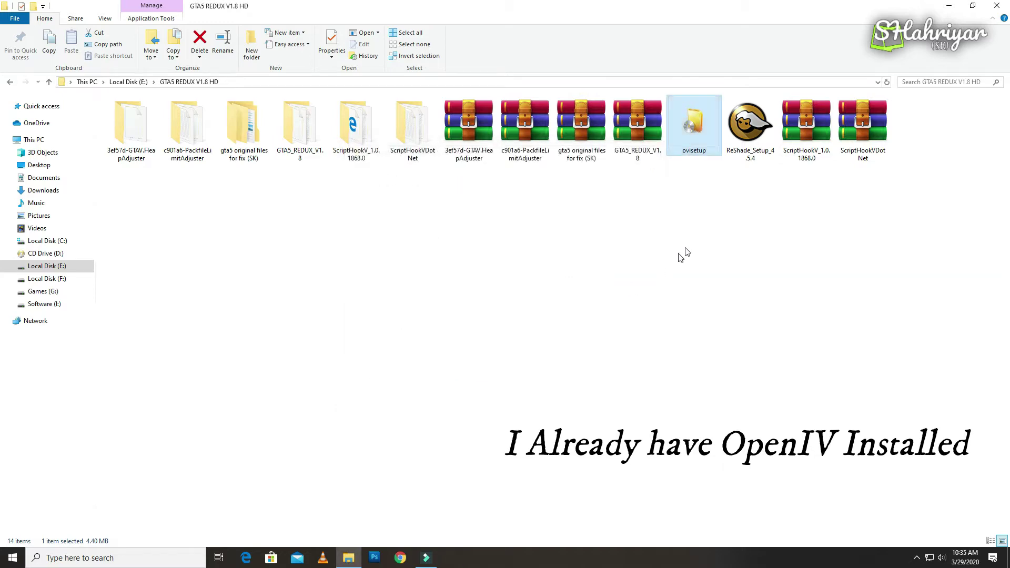
Step: Switch to OpenIV, load Grand Theft Auto V for Windows and open the ASI Manager
click(955, 6)
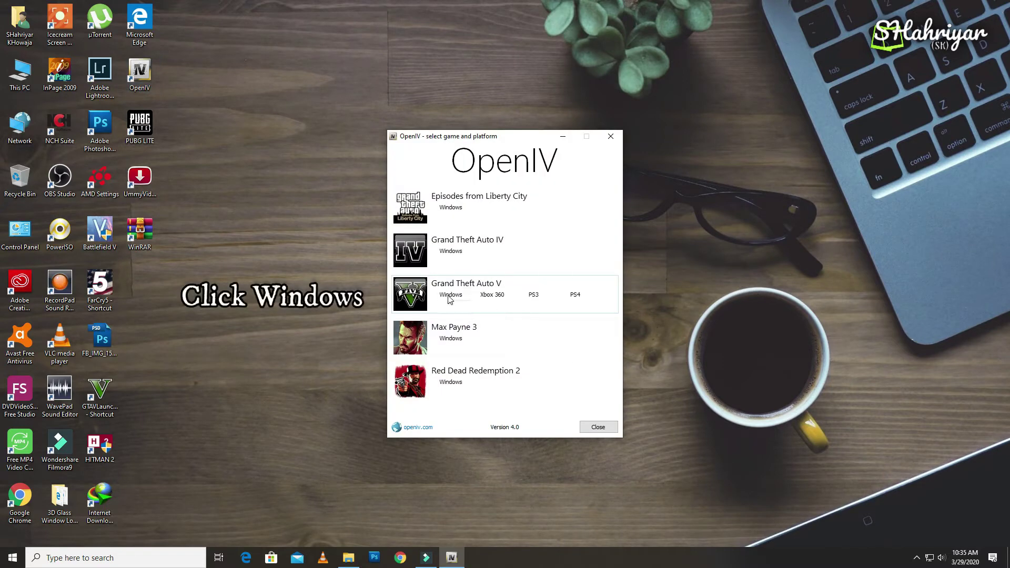
click(448, 296)
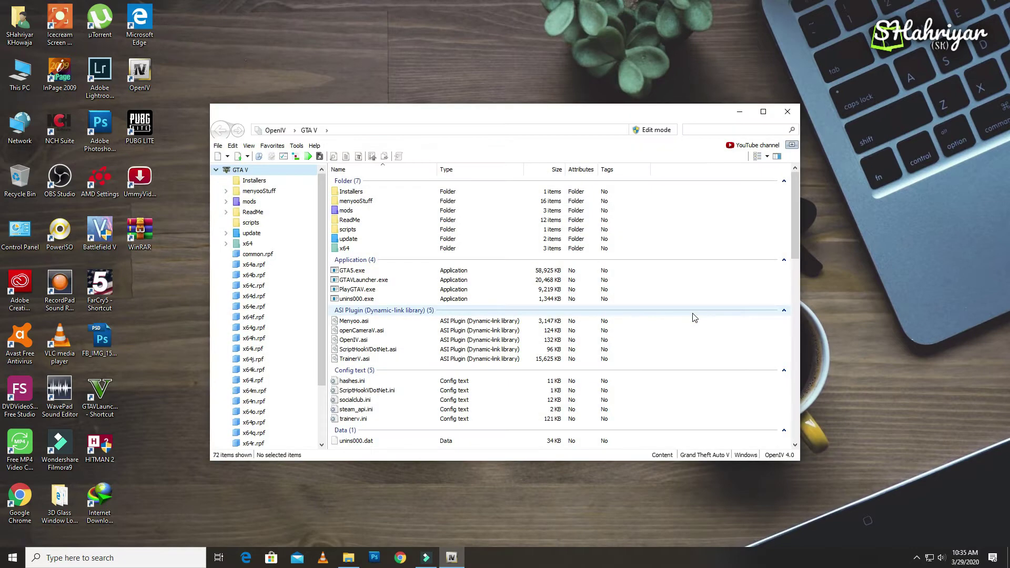
click(297, 147)
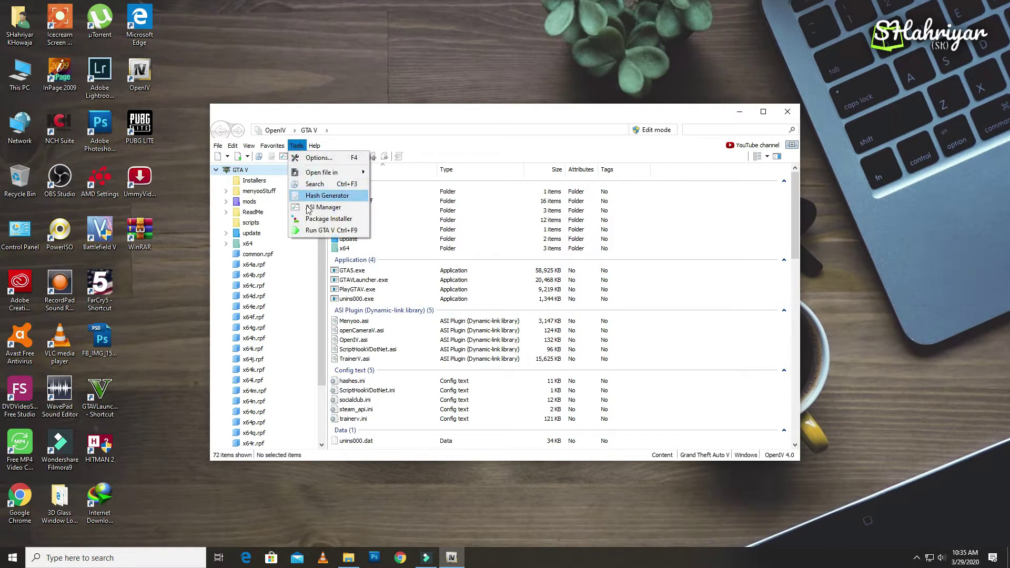
click(322, 210)
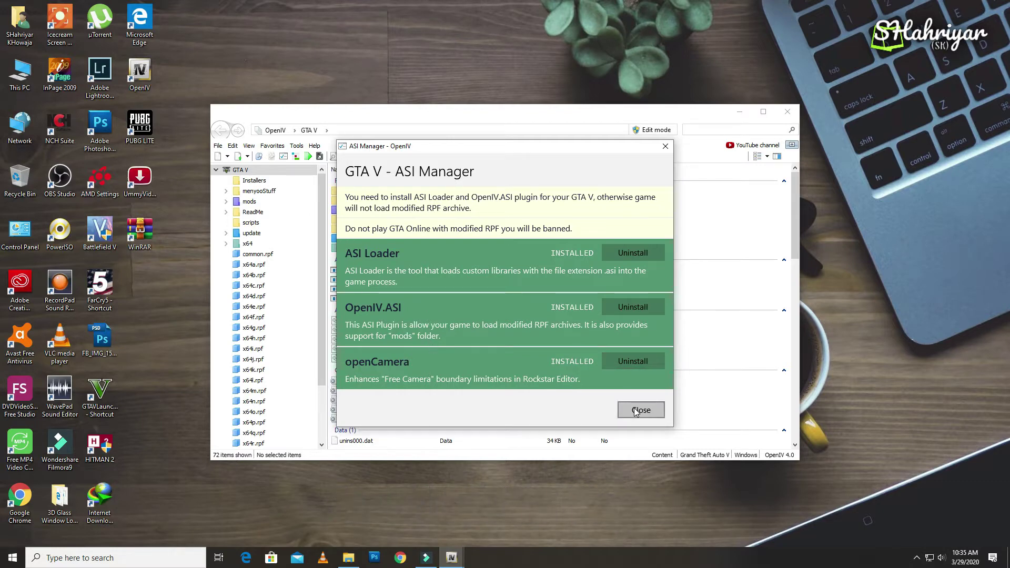
Step: Close the ASI Manager and locate GTA5_REDUX_V1.8.oiv inside the extracted GTA5_REDUX_V1.8 folder in File Explorer
click(640, 410)
click(348, 560)
click(296, 288)
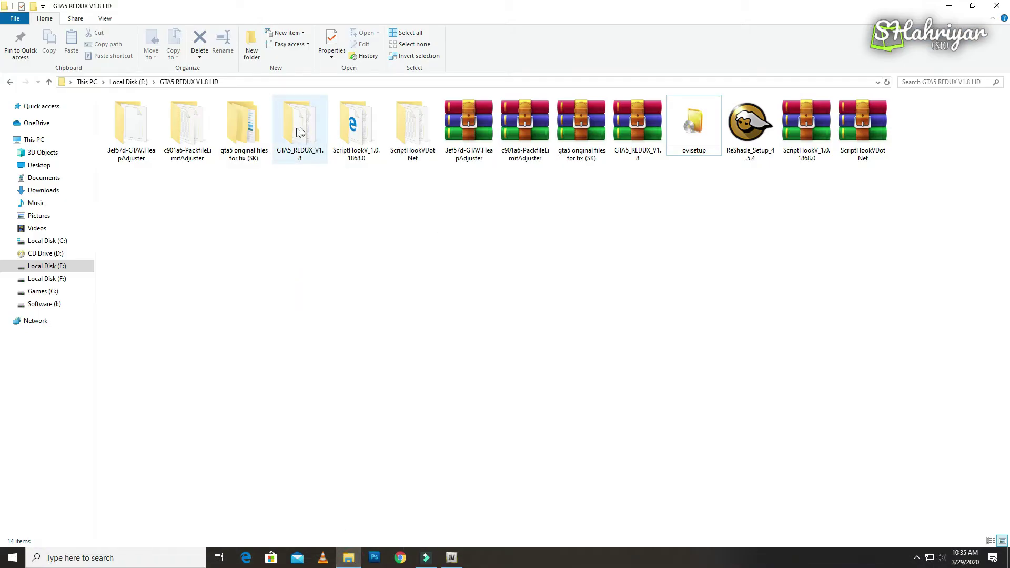
double_click(298, 132)
click(138, 127)
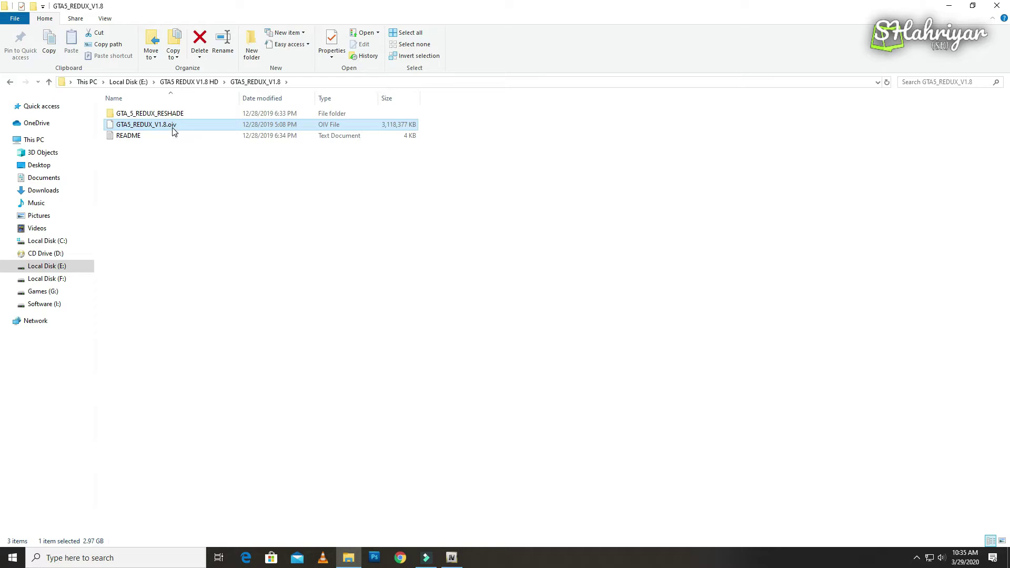
Step: Switch to OpenIV and load GTA5_REDUX_V1.8.oiv from the GTA5_REDUX_V1.8 folder on drive E into the Package Installer
click(451, 558)
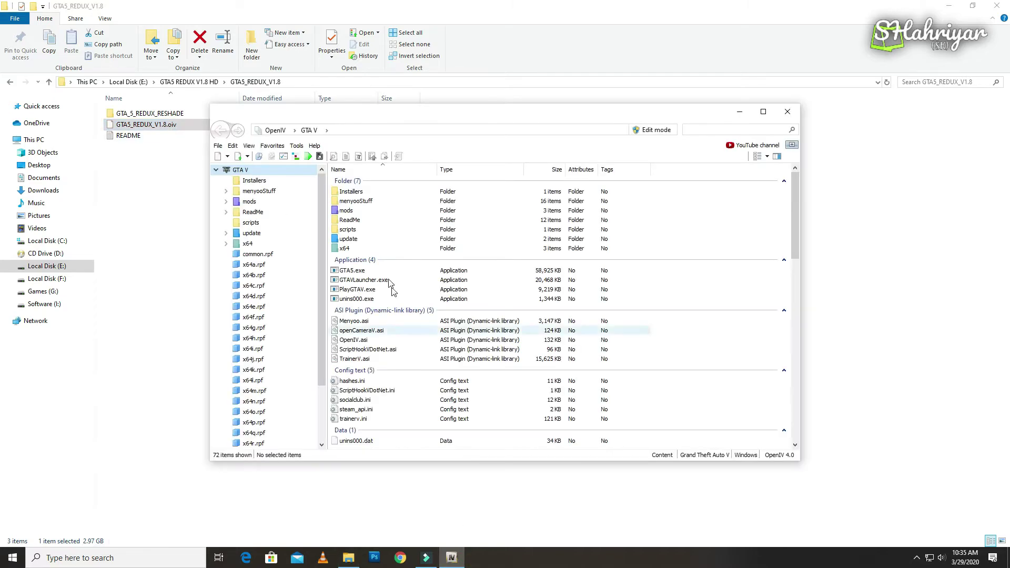
click(295, 157)
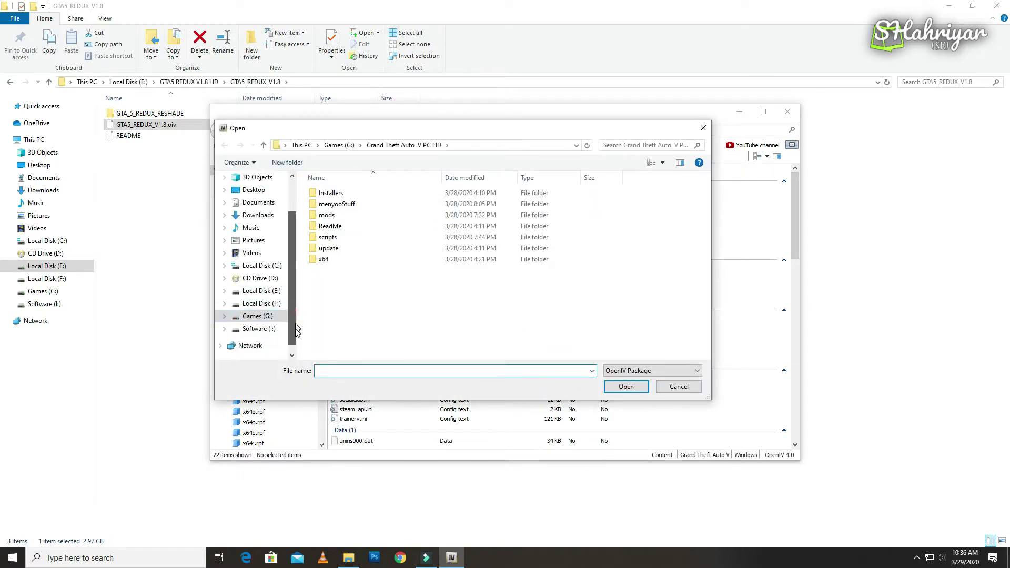
click(266, 291)
double_click(336, 227)
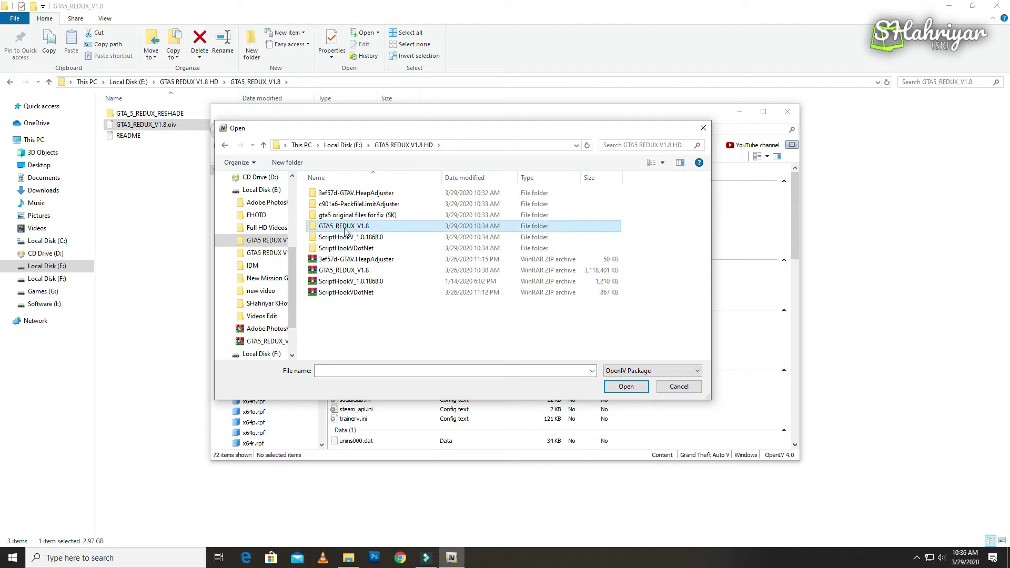
double_click(339, 227)
click(356, 204)
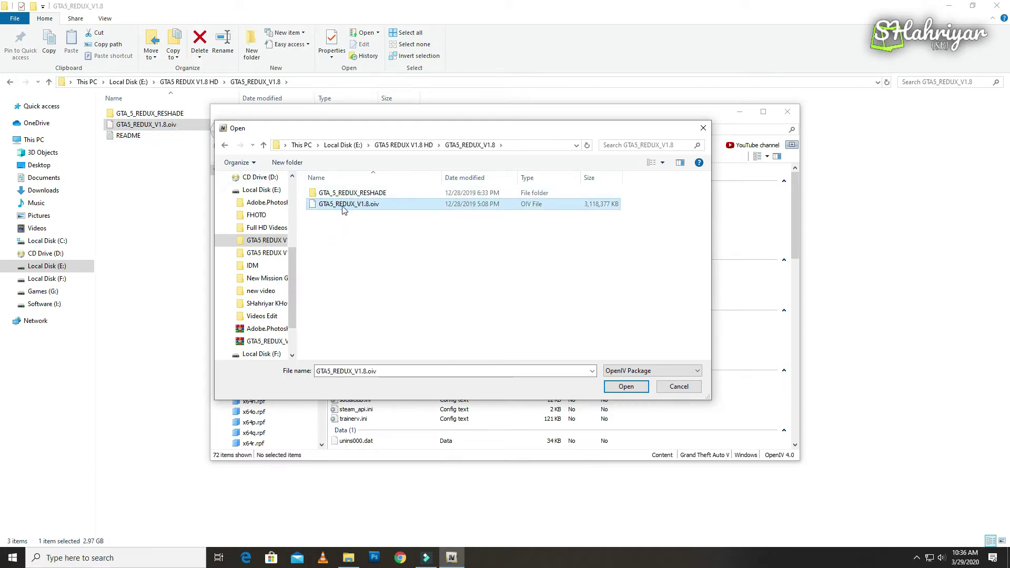
click(603, 387)
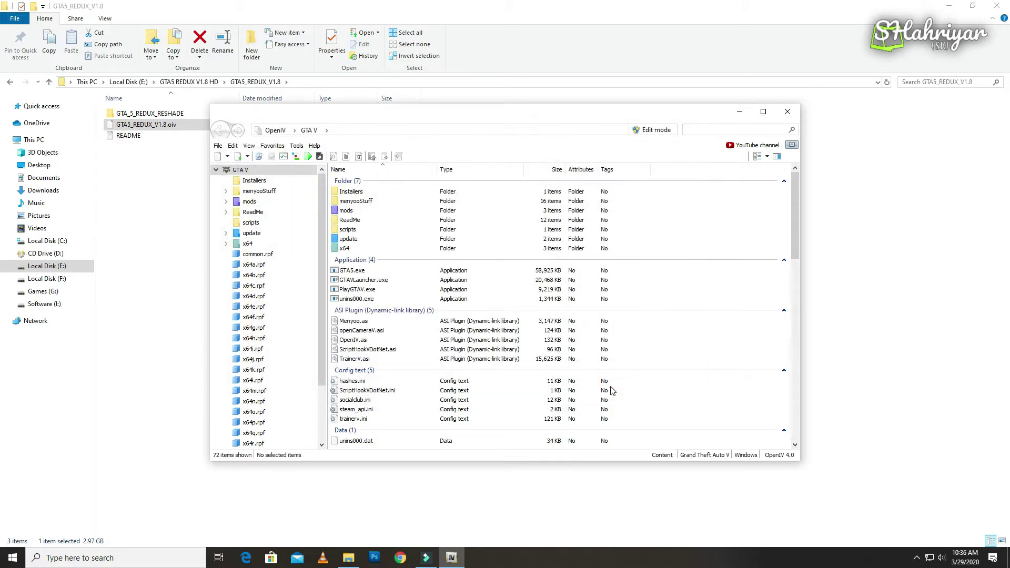
Step: Install the GTA 5 Redux package into the "mods" folder and close the installer when it finishes
click(949, 7)
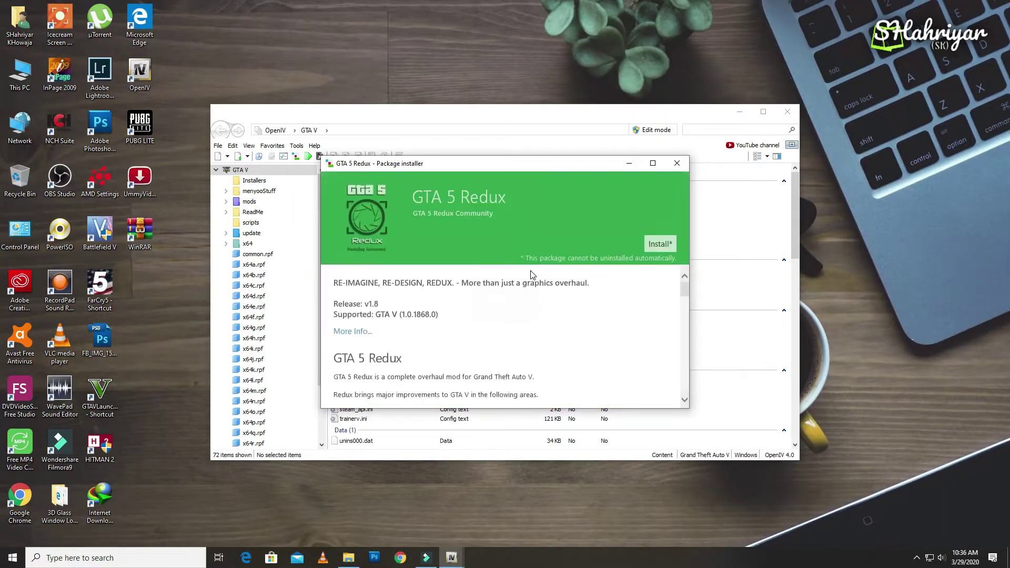
click(658, 244)
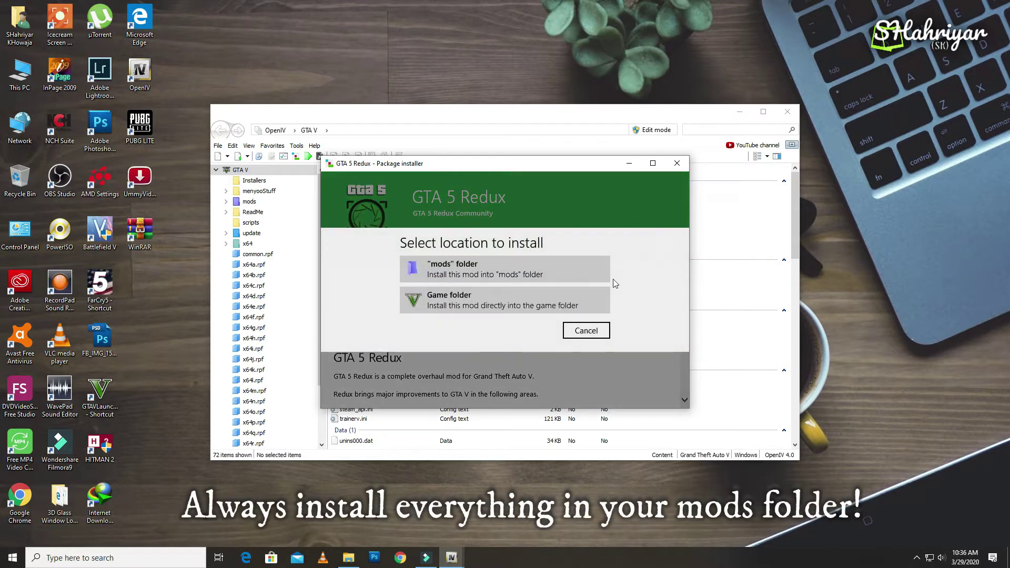
click(468, 270)
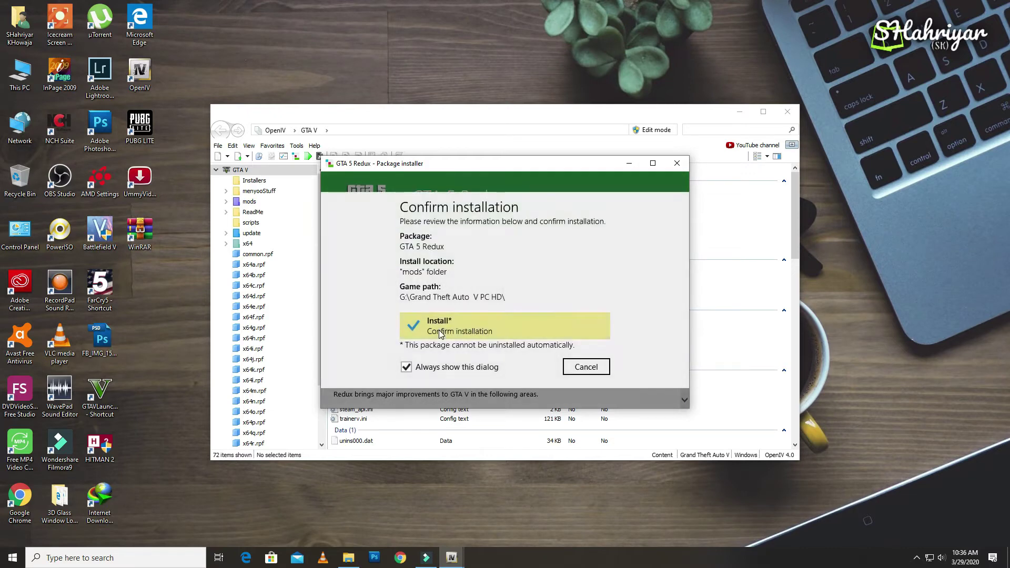
click(441, 328)
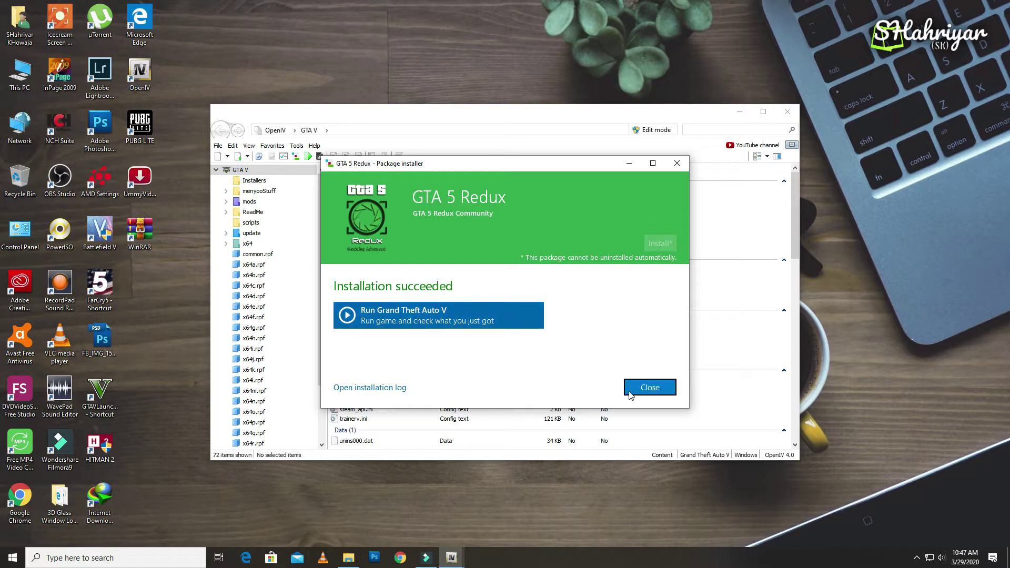
click(646, 390)
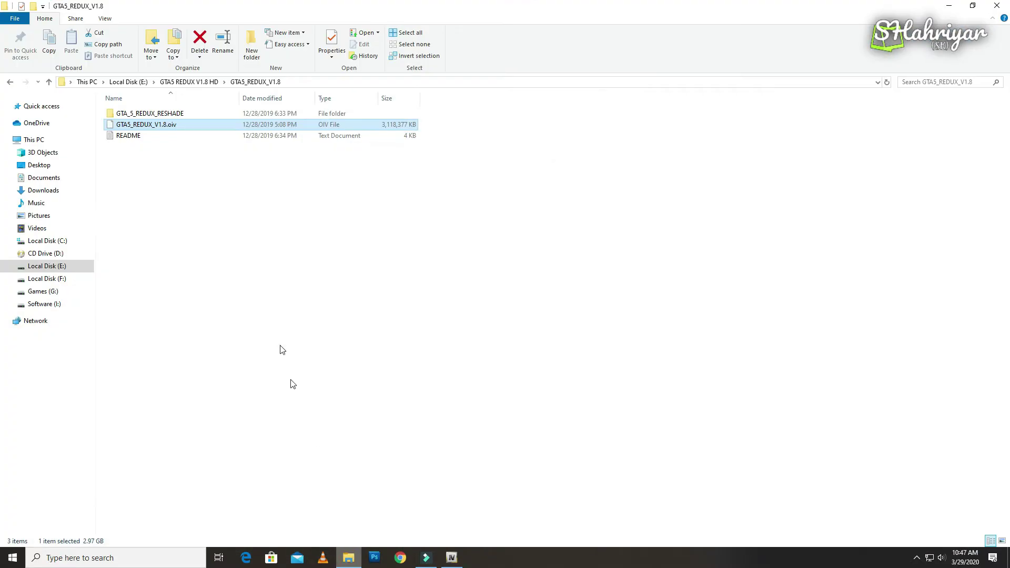
Step: Open the GTA_5_REDUX_RESHADE folder in File Explorer and restore its window to a smaller size
click(279, 334)
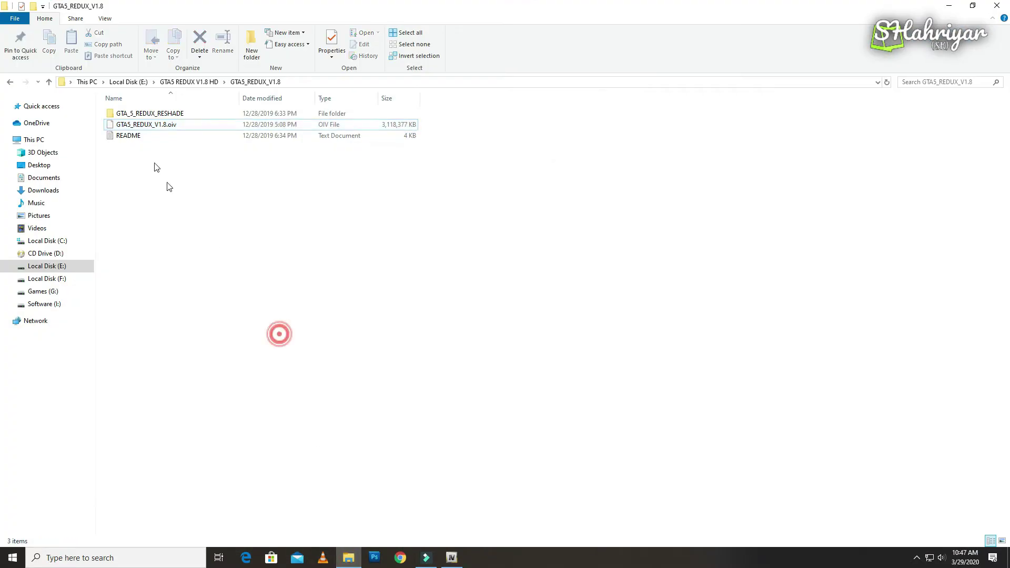
double_click(134, 115)
click(132, 115)
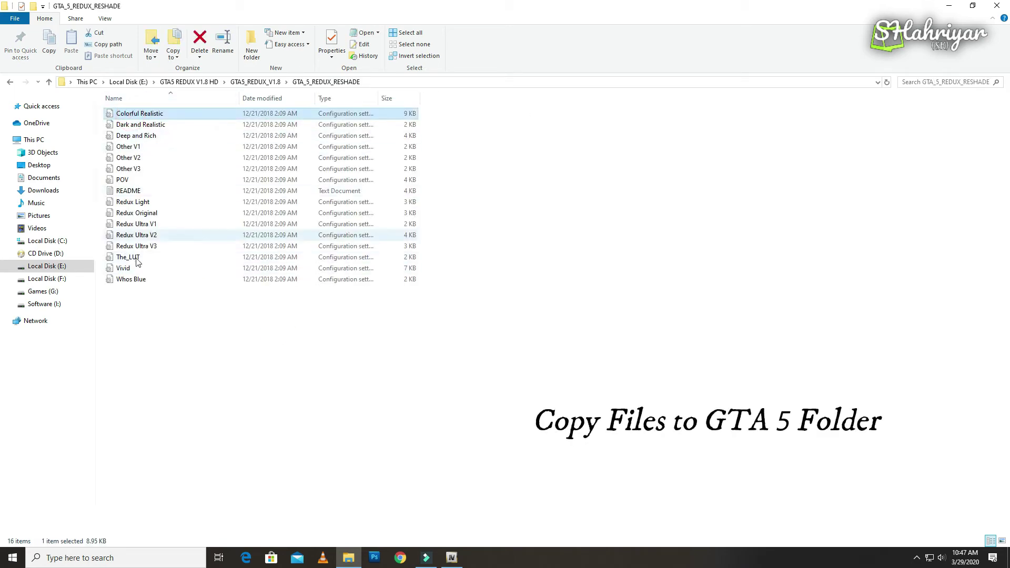
click(974, 6)
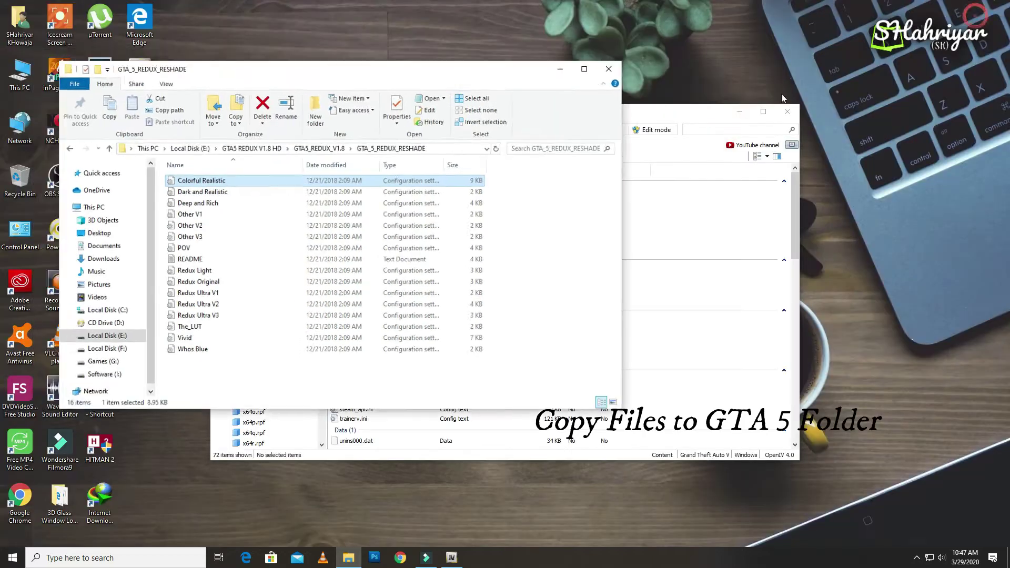
Step: Clear the desktop and open the file location of the GTAVLauncher shortcut, placing its window beside free space
drag(528, 84, 832, 82)
click(869, 75)
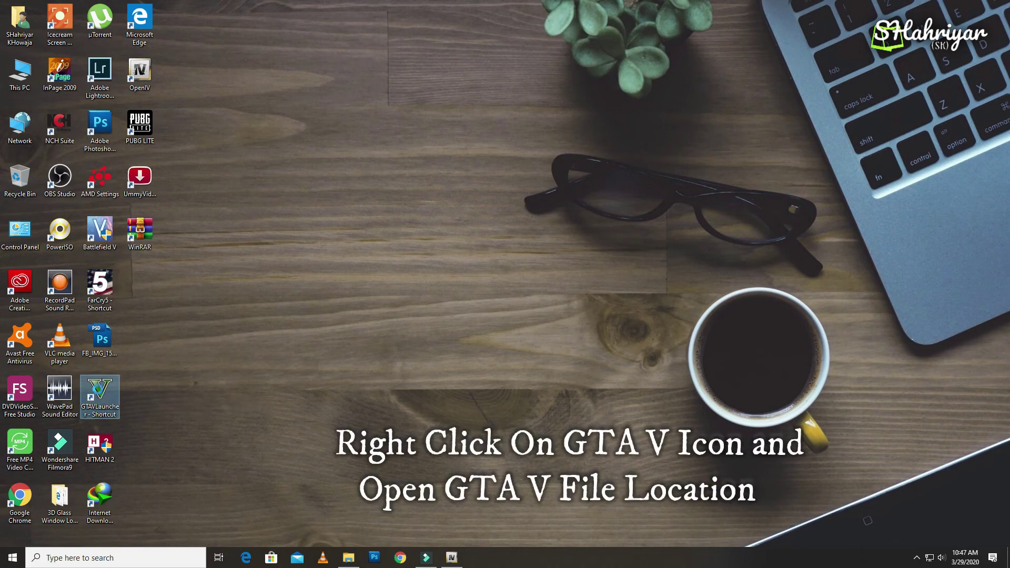
right_click(98, 392)
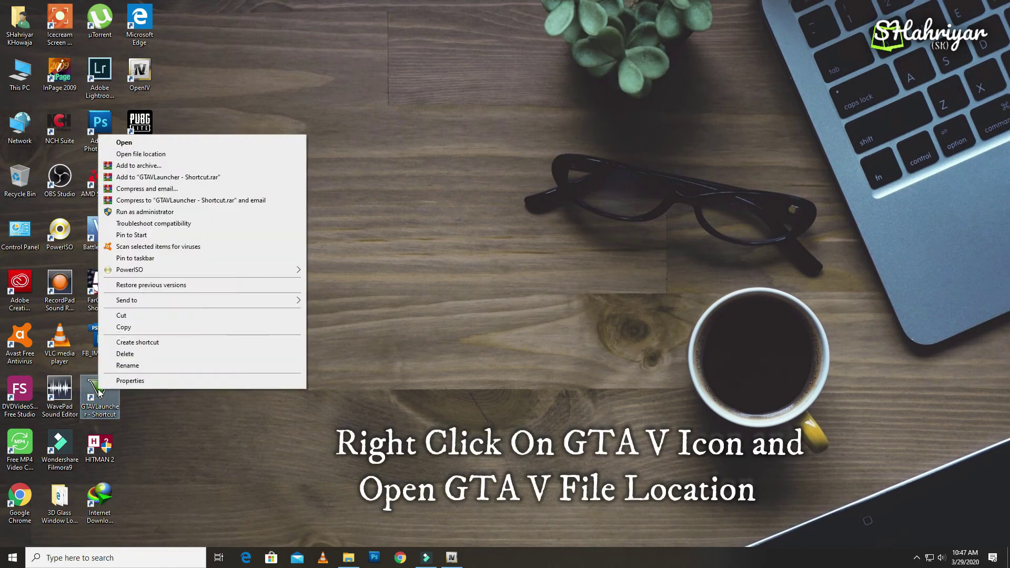
click(134, 154)
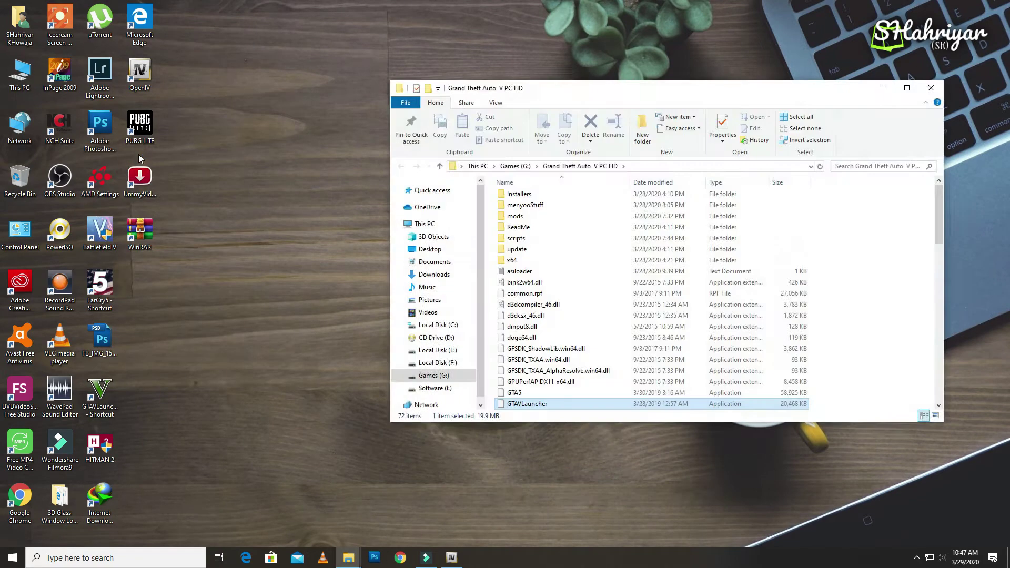
drag(708, 99, 331, 108)
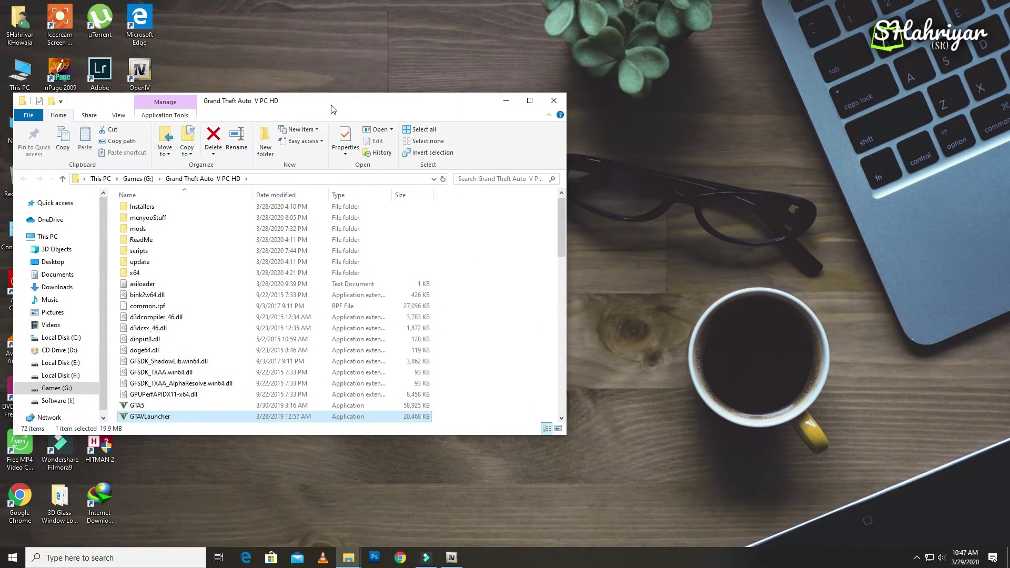
Step: Bring back the GTA_5_REDUX_RESHADE window beside the game folder and copy all of its files
mouse_move(348, 557)
click(298, 517)
drag(500, 75, 563, 75)
drag(562, 372, 569, 199)
right_click(563, 209)
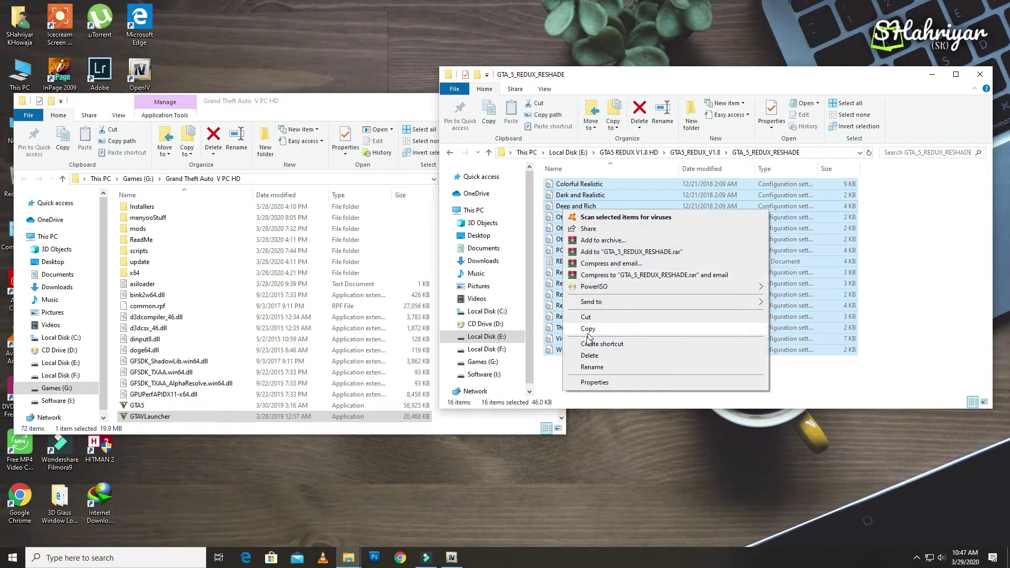
click(587, 329)
Step: Paste the copied ReShade files into the Grand Theft Auto V PC HD folder and minimize that window
click(276, 100)
right_click(486, 267)
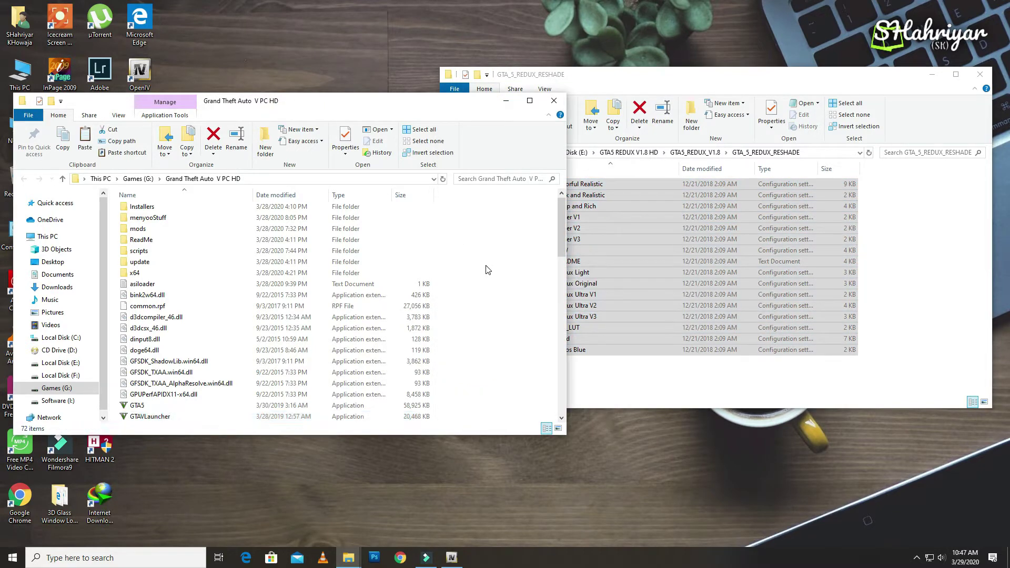
click(508, 355)
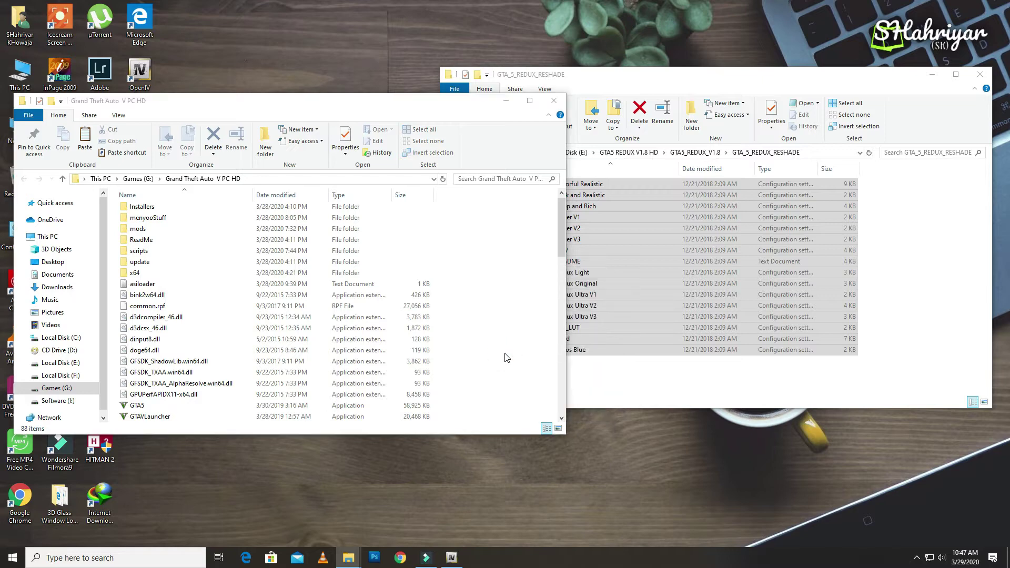
click(498, 337)
click(505, 102)
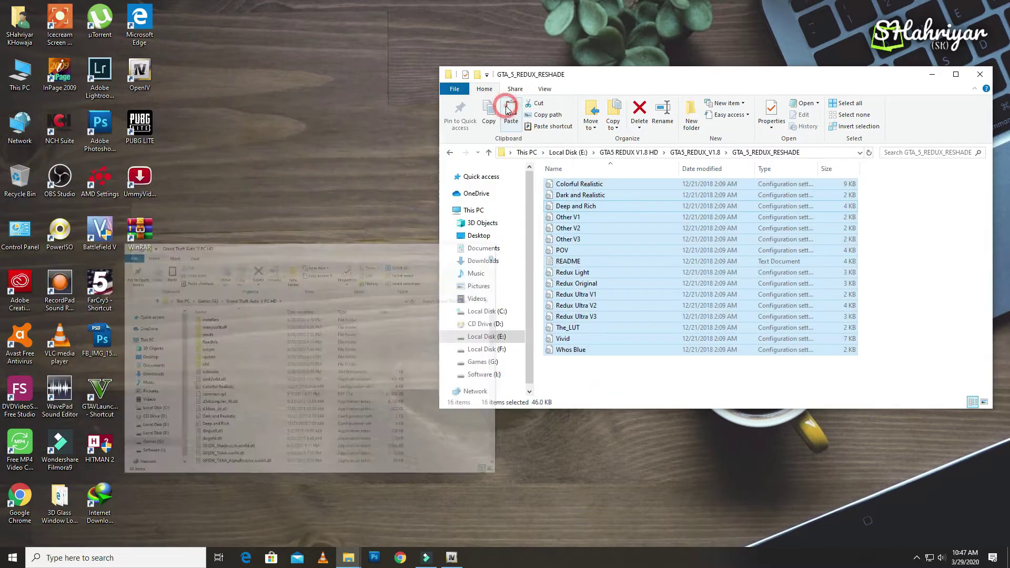
Step: Maximize the ReShade folder window, return to GTA5 REDUX V1.8 HD and open the bin folder inside ScriptHookV_1.0.1868.0
drag(703, 77, 478, 76)
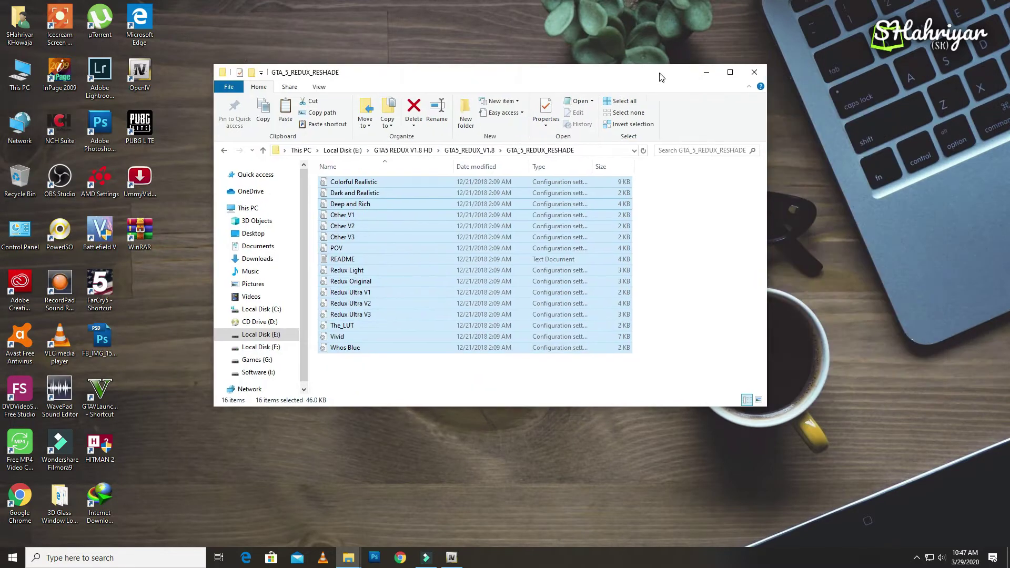
click(730, 73)
click(9, 82)
click(9, 83)
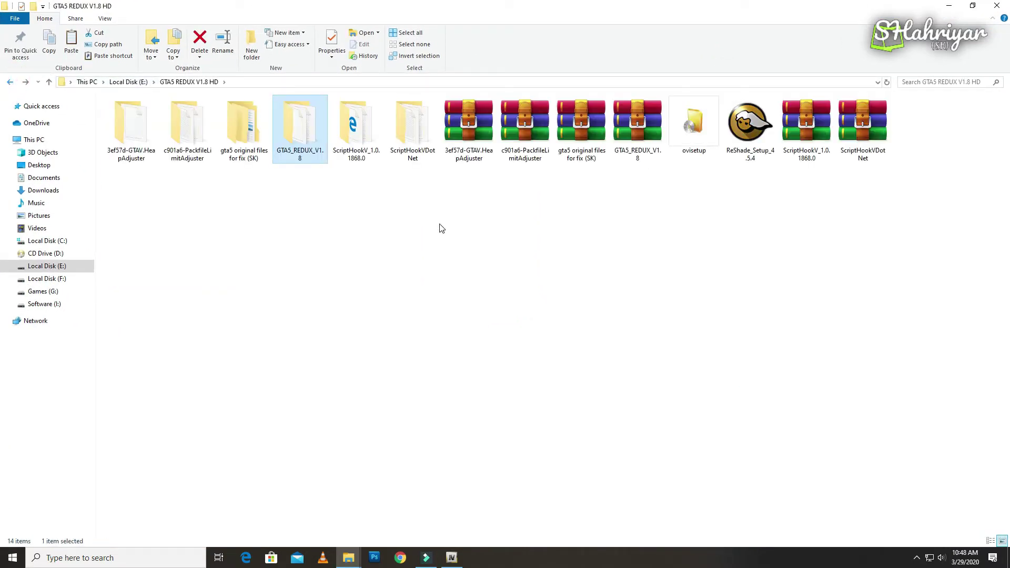
click(413, 214)
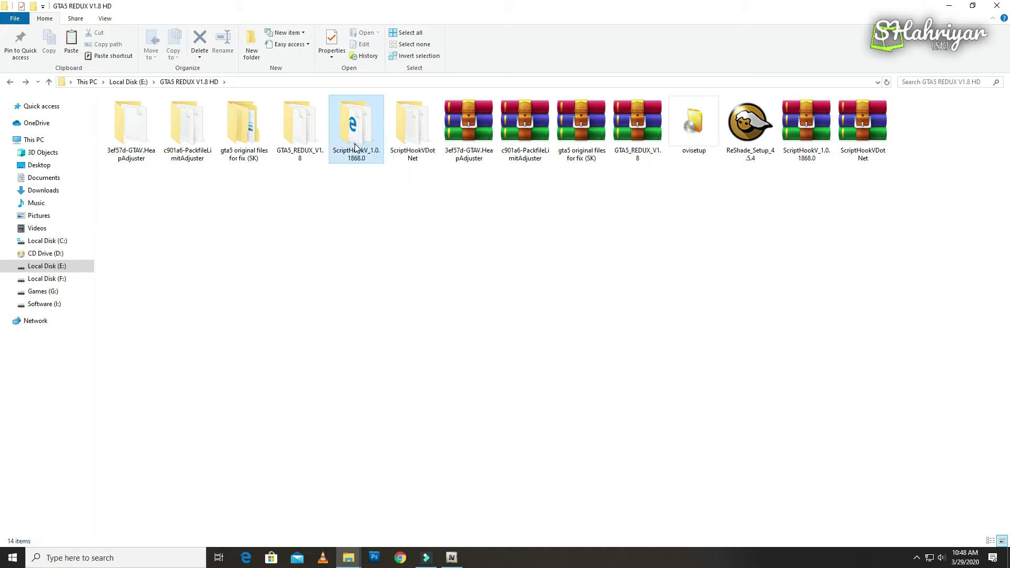
double_click(351, 143)
double_click(139, 115)
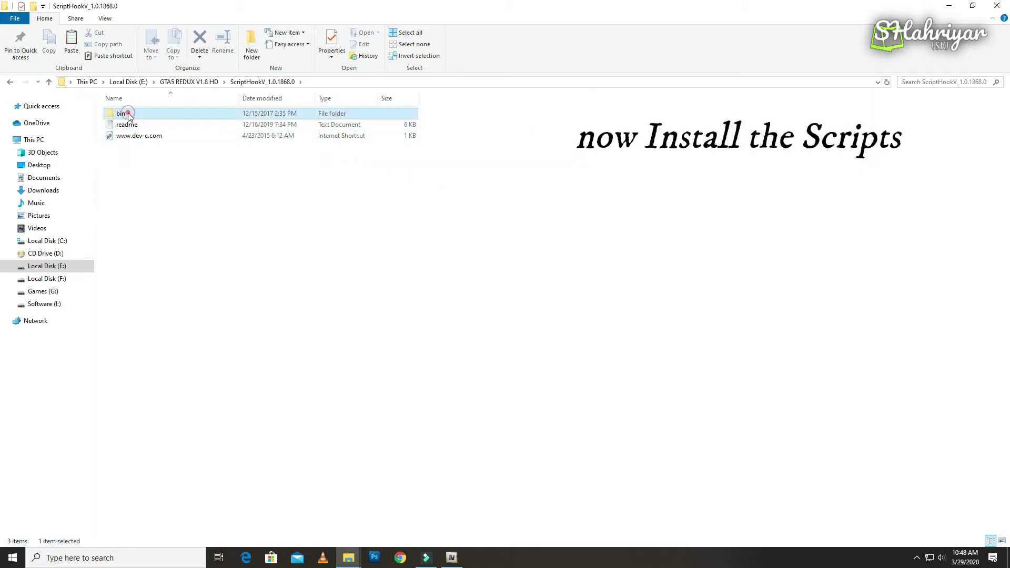
Step: Copy dinput8.dll and ScriptHookV.dll from the bin folder
click(132, 115)
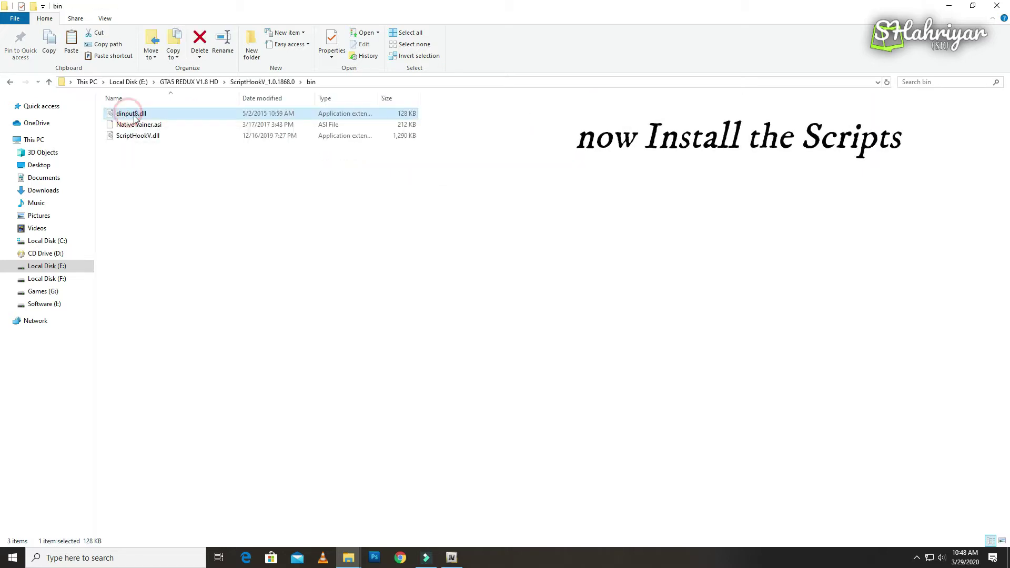
ctrl+click(132, 136)
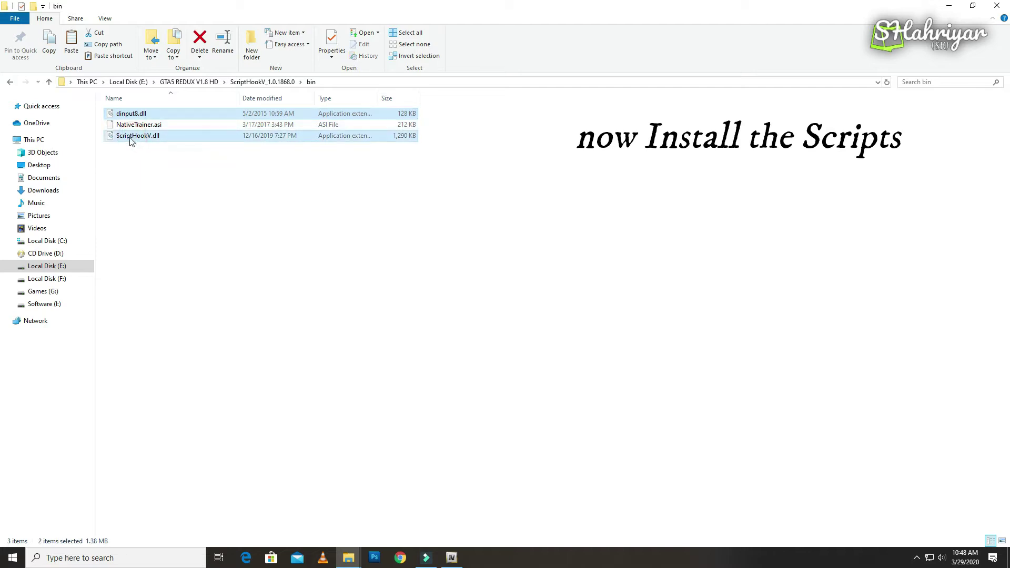
right_click(131, 139)
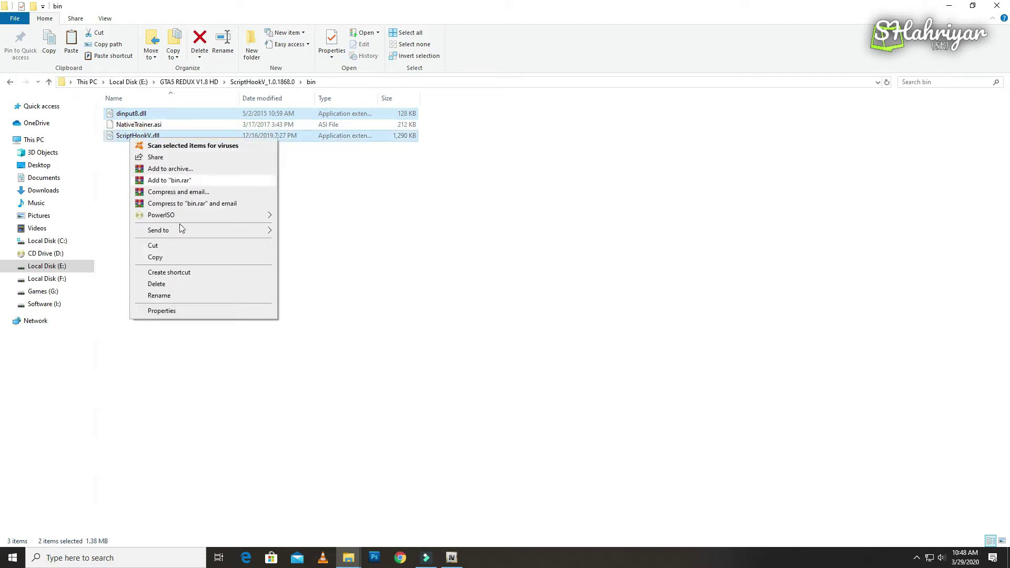
click(152, 258)
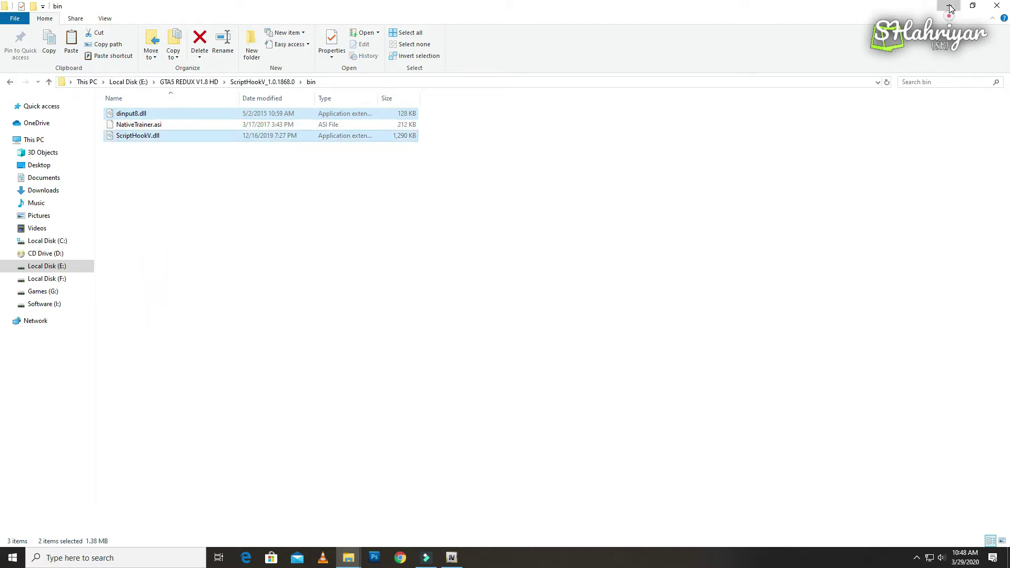
Step: Paste dinput8.dll and ScriptHookV.dll into the Grand Theft Auto V PC HD folder, replacing the existing files, and minimize that window
click(950, 8)
click(293, 513)
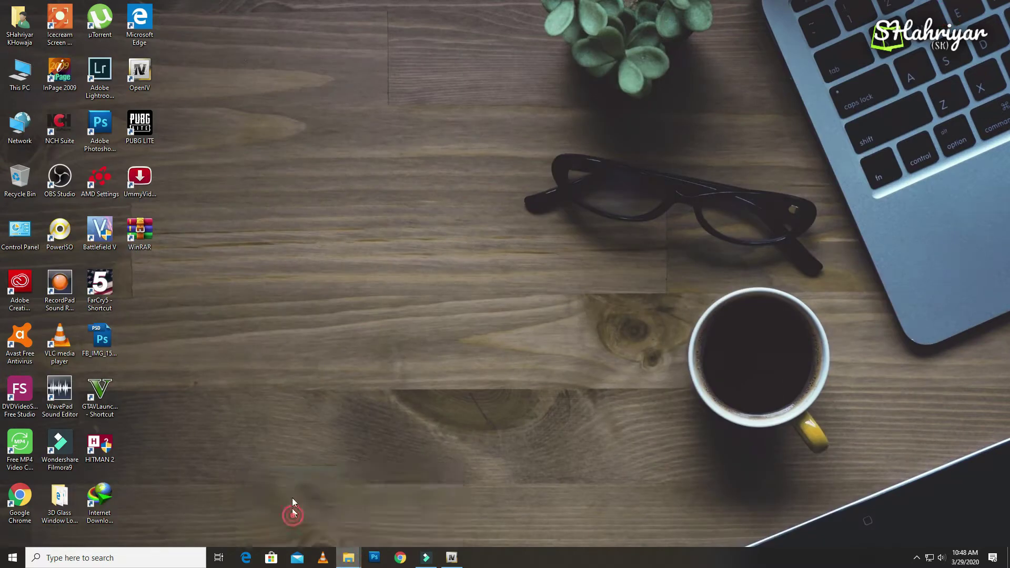
mouse_move(352, 559)
click(405, 513)
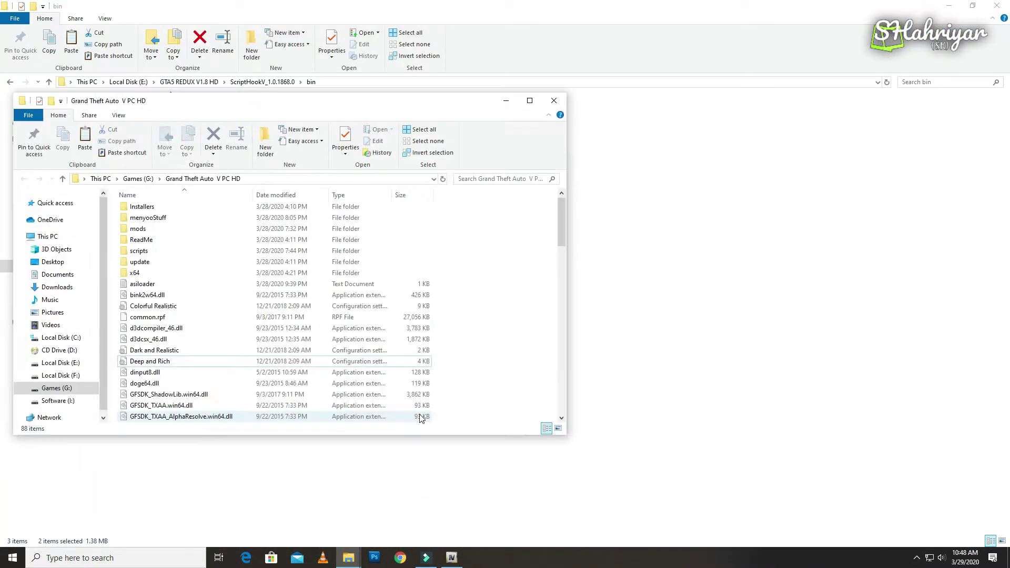
right_click(522, 194)
click(507, 264)
right_click(507, 262)
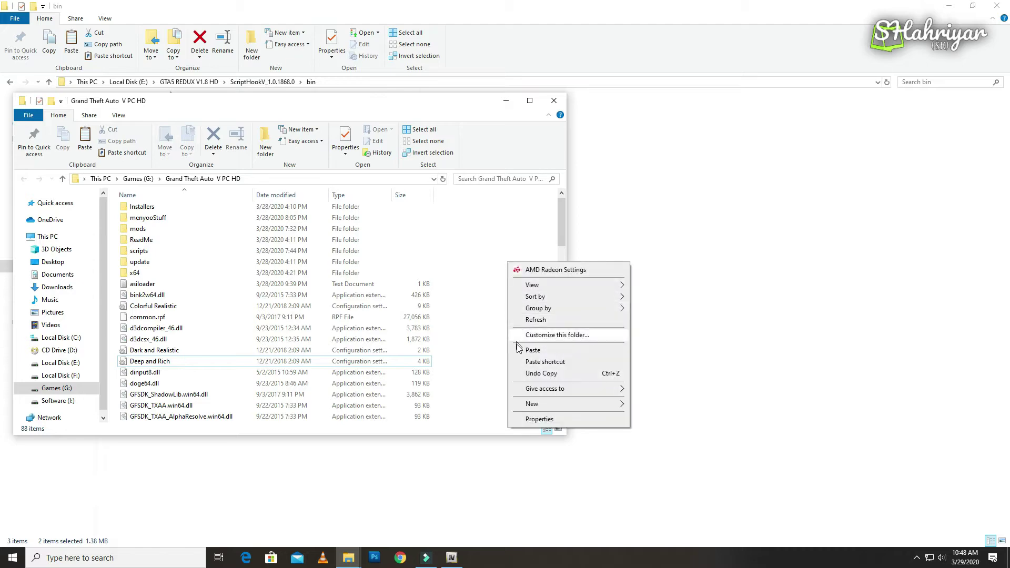
click(529, 350)
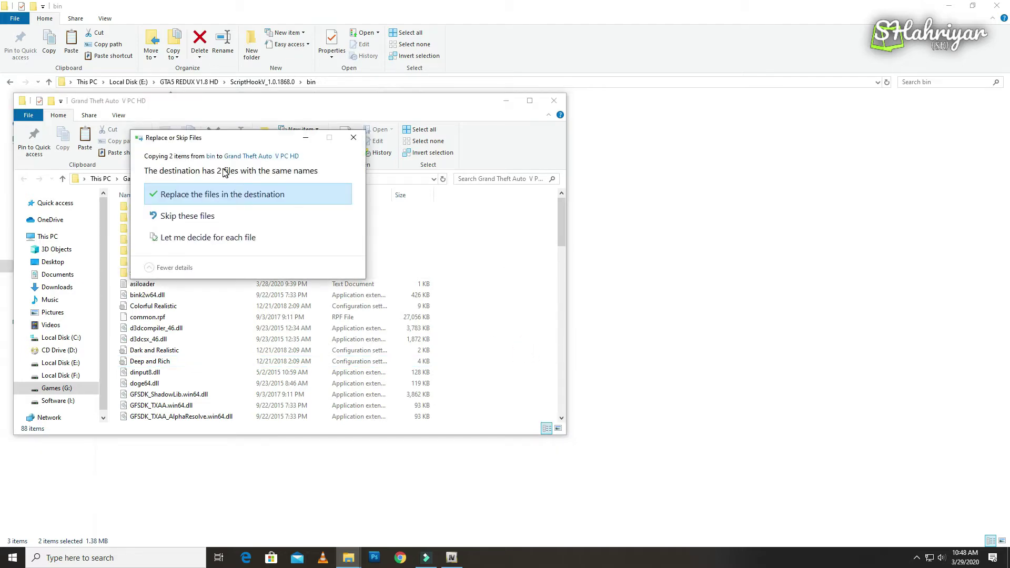
click(193, 197)
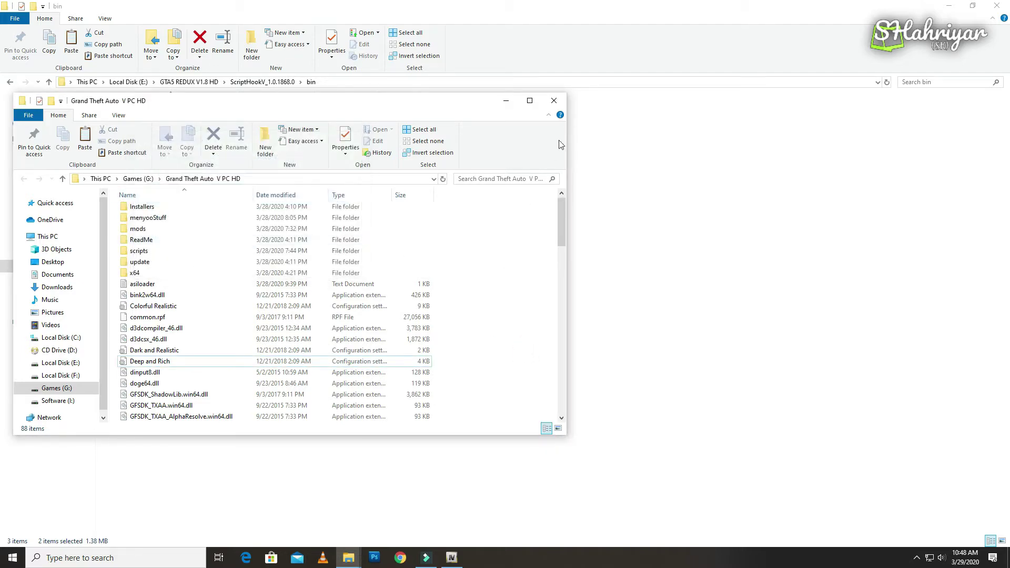
click(505, 102)
click(468, 155)
Step: Copy ScriptHookVDotNet.asi, the ScriptHookVDotNet configuration file, ScriptHookVDotNet2.dll and the ScriptHookVDotNet2 XML file from the ScriptHookVDotNet folder of GTA5 REDUX V1.8 HD
click(10, 83)
click(11, 84)
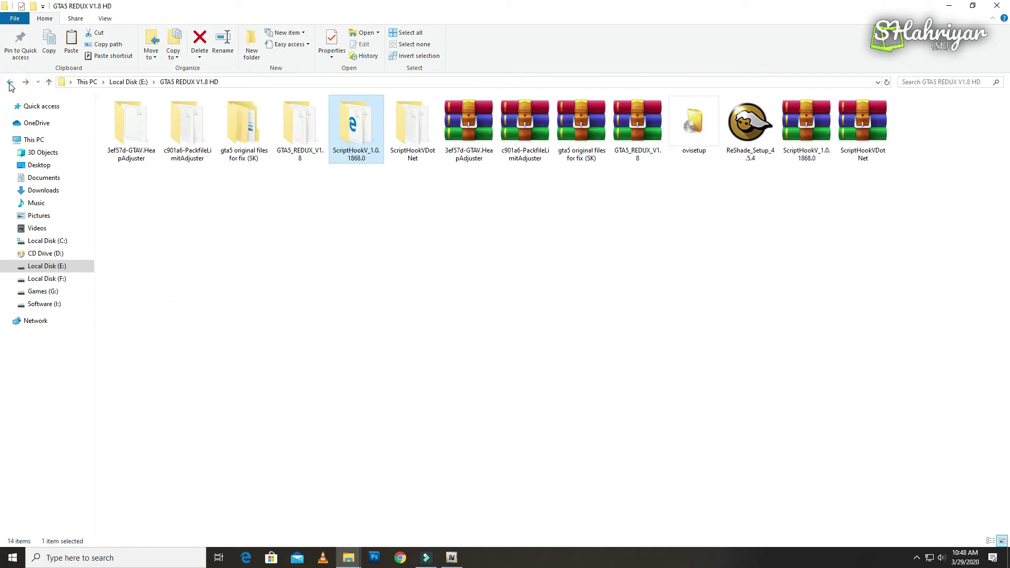
double_click(407, 138)
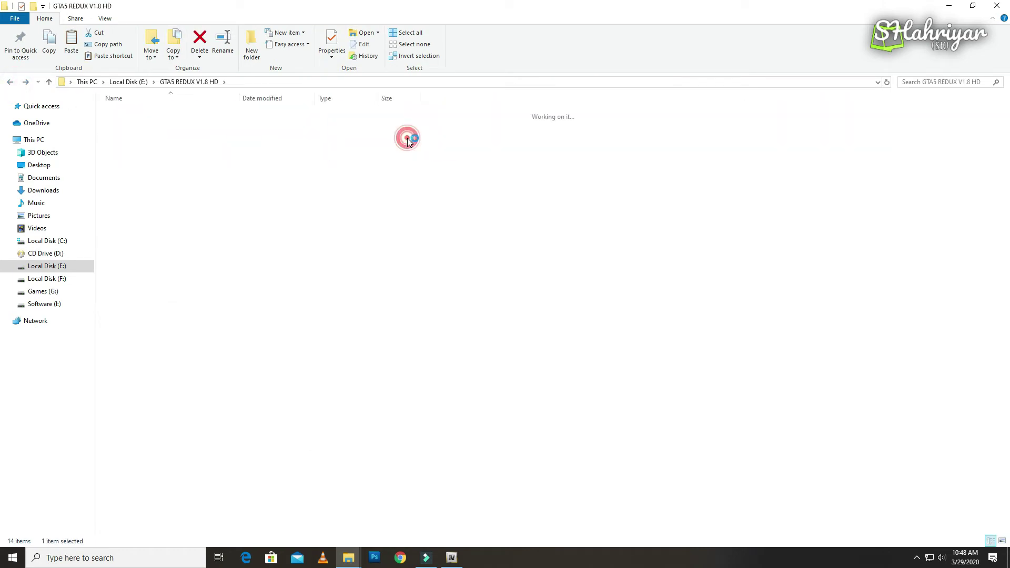
click(147, 136)
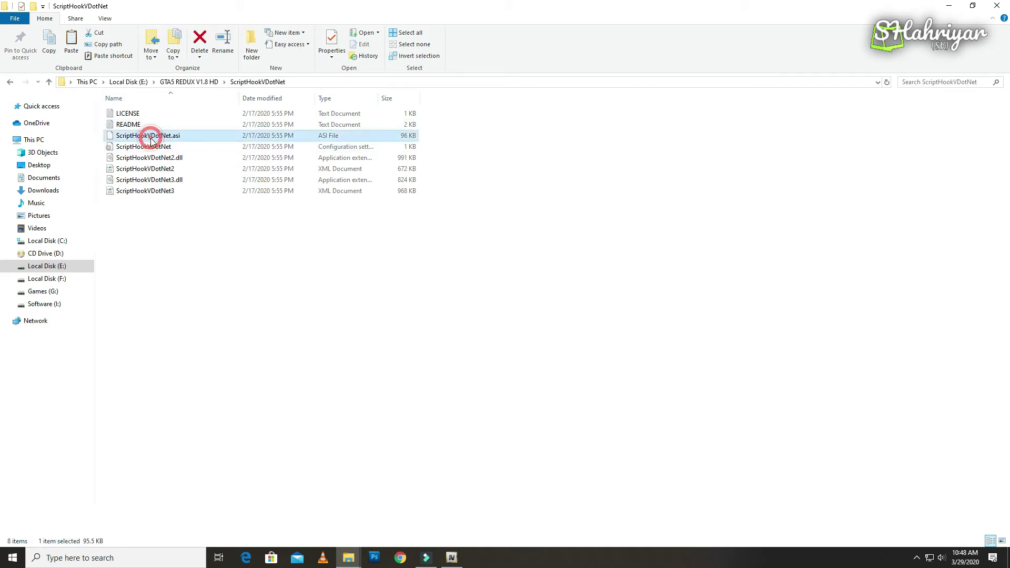
ctrl+click(146, 147)
ctrl+click(142, 159)
ctrl+click(143, 169)
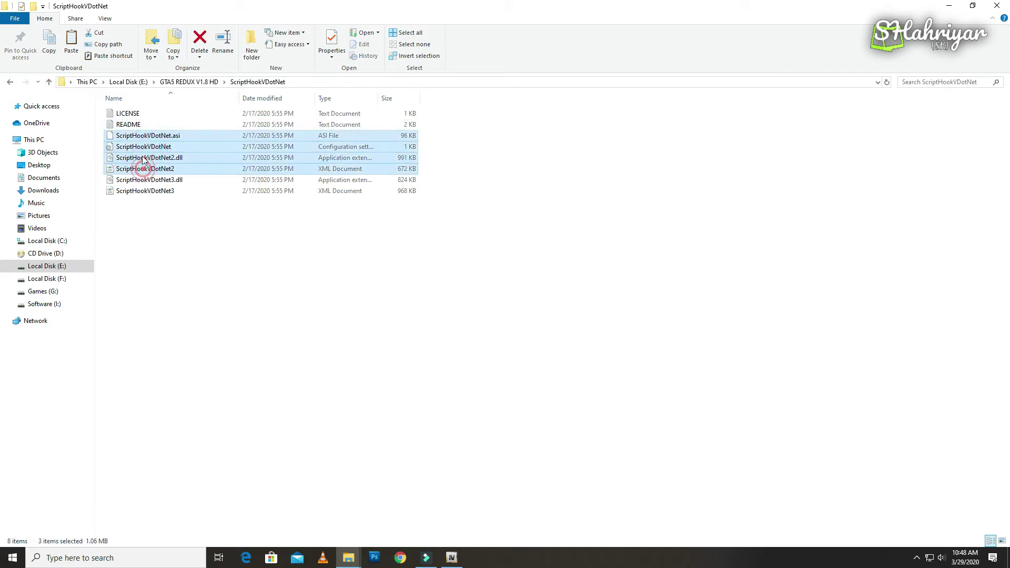
right_click(147, 148)
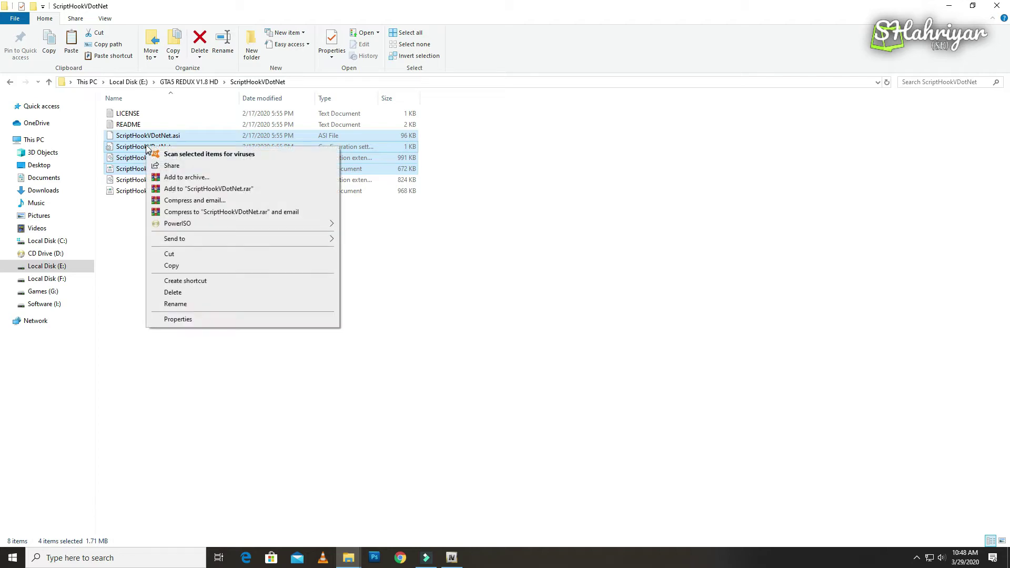
click(176, 267)
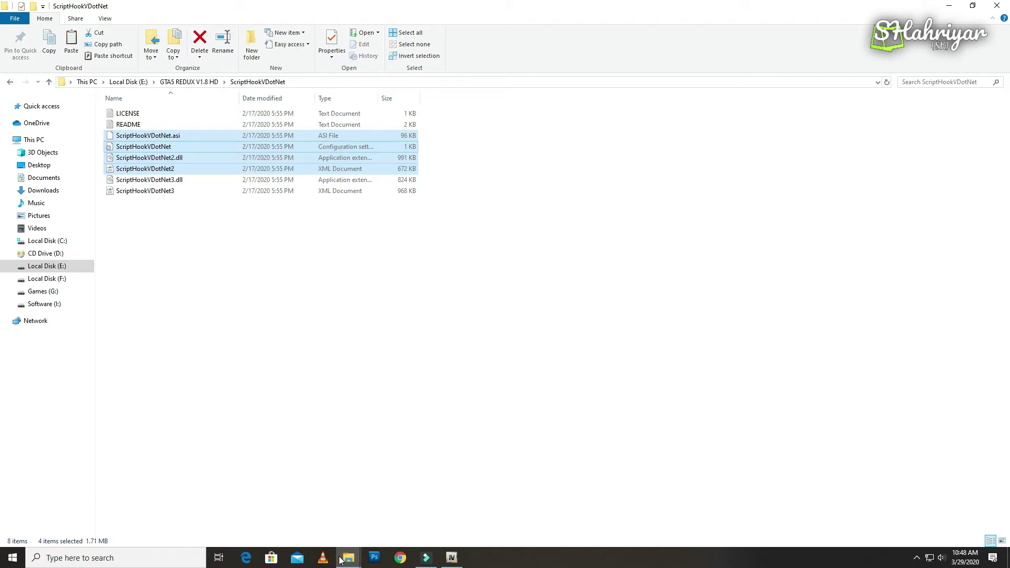
Step: Paste the four ScriptHookVDotNet files into the Grand Theft Auto V PC HD folder, replacing the existing ones, and minimize that window
mouse_move(342, 559)
click(401, 483)
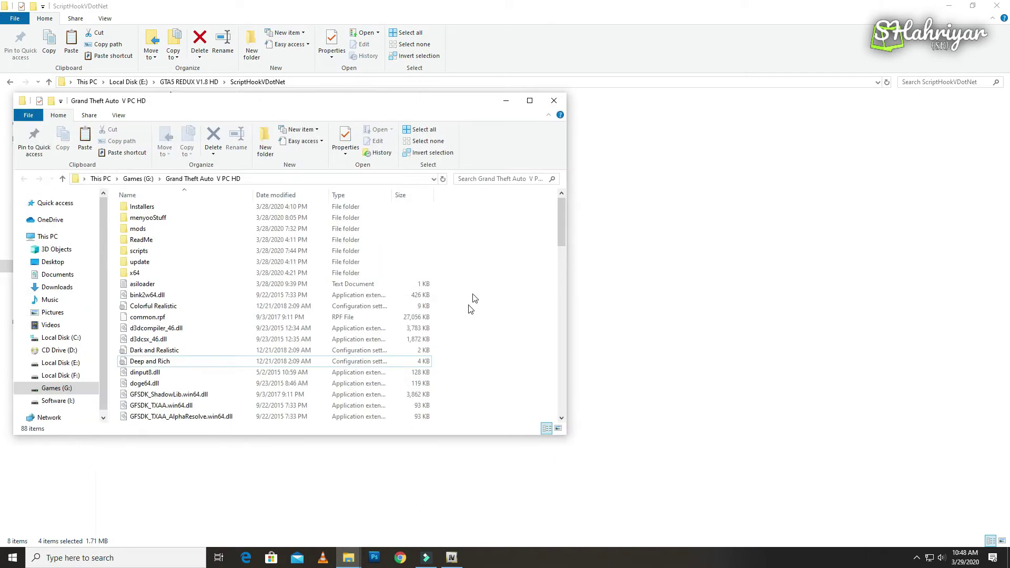
right_click(482, 248)
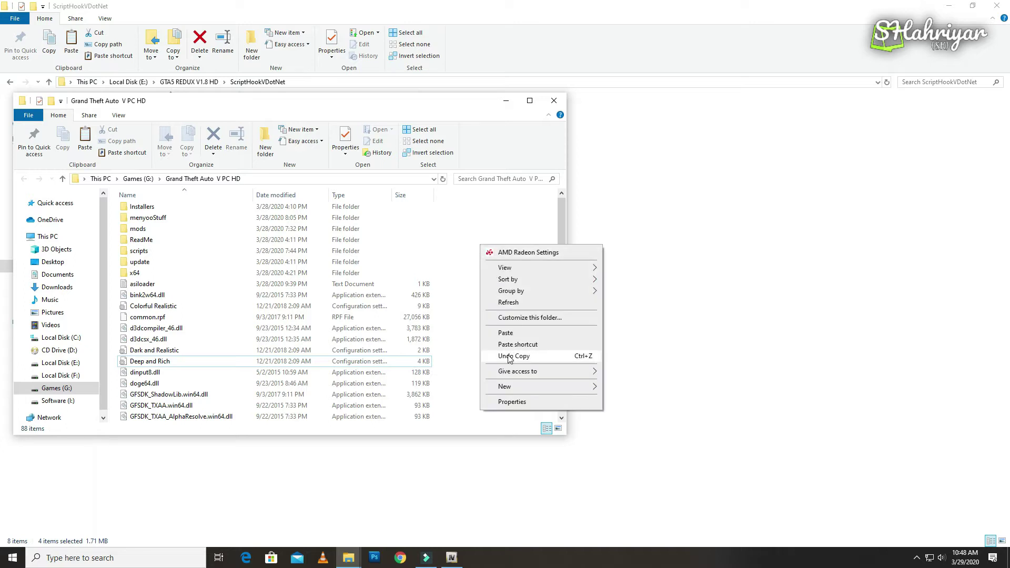
click(508, 332)
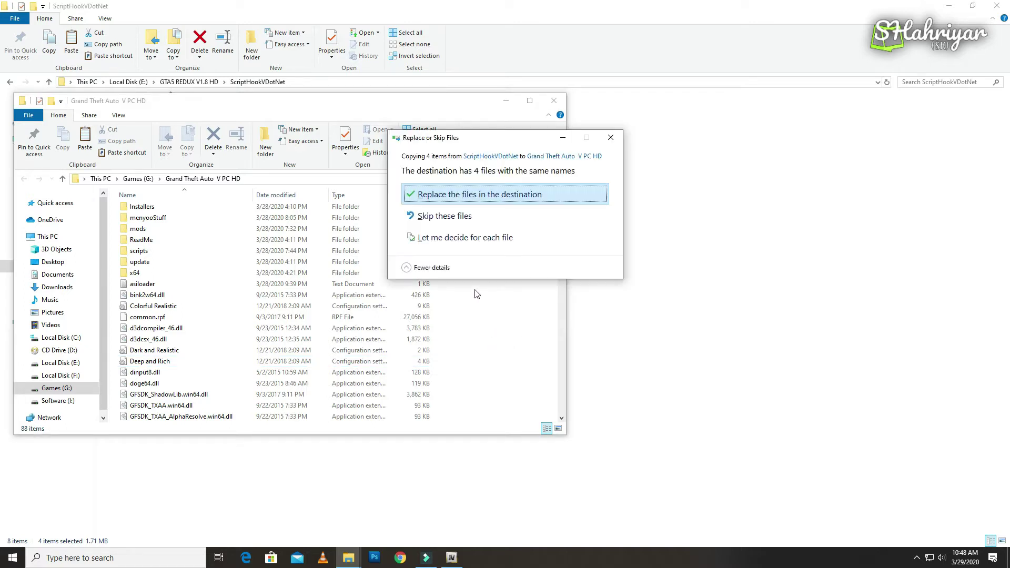
click(487, 198)
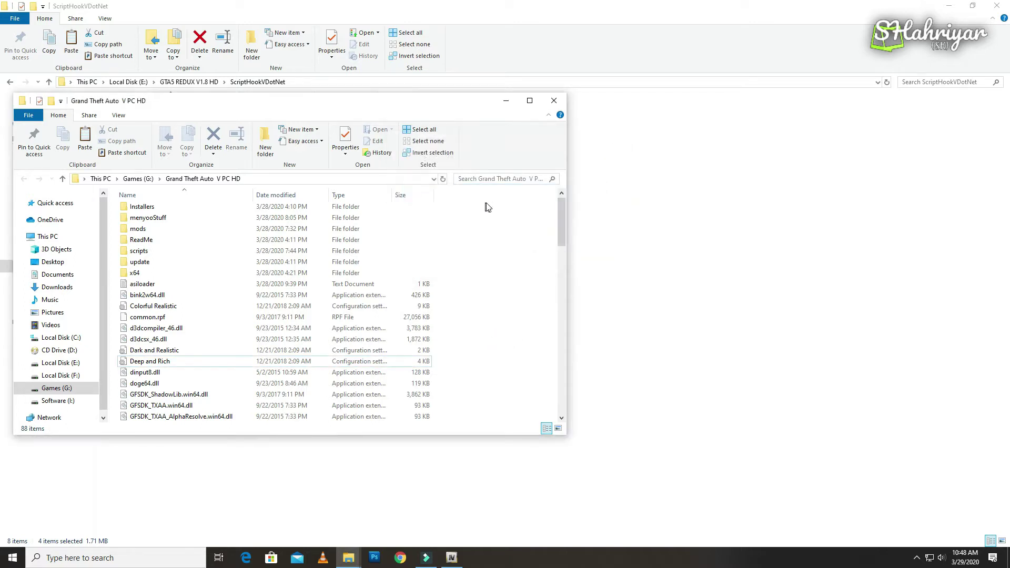
click(513, 101)
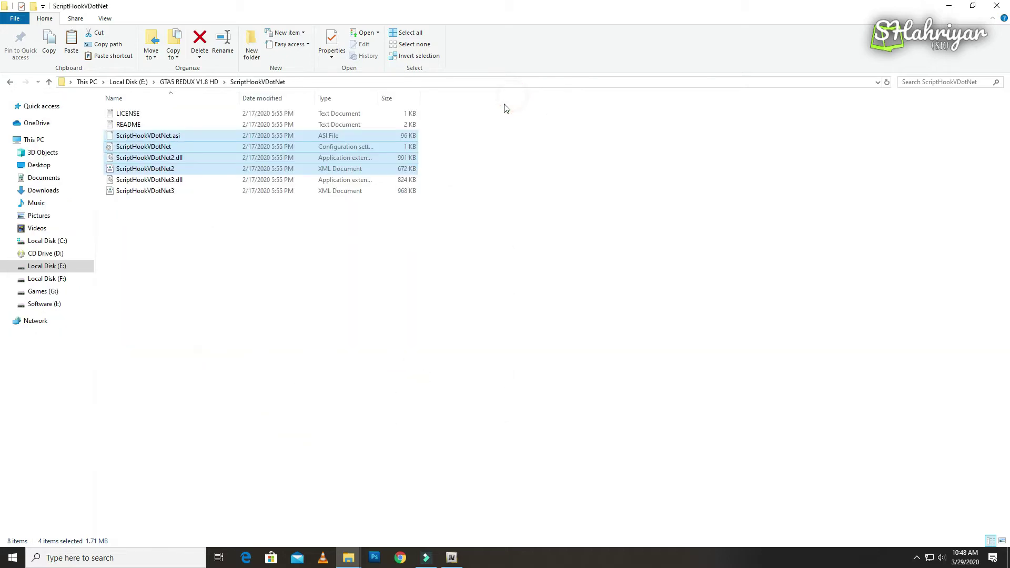
Step: Return to GTA5 REDUX V1.8 HD and copy GTAV.HeapAdjuster.asi from the 3ef57d-GTAV.HeapAdjuster folder
click(10, 83)
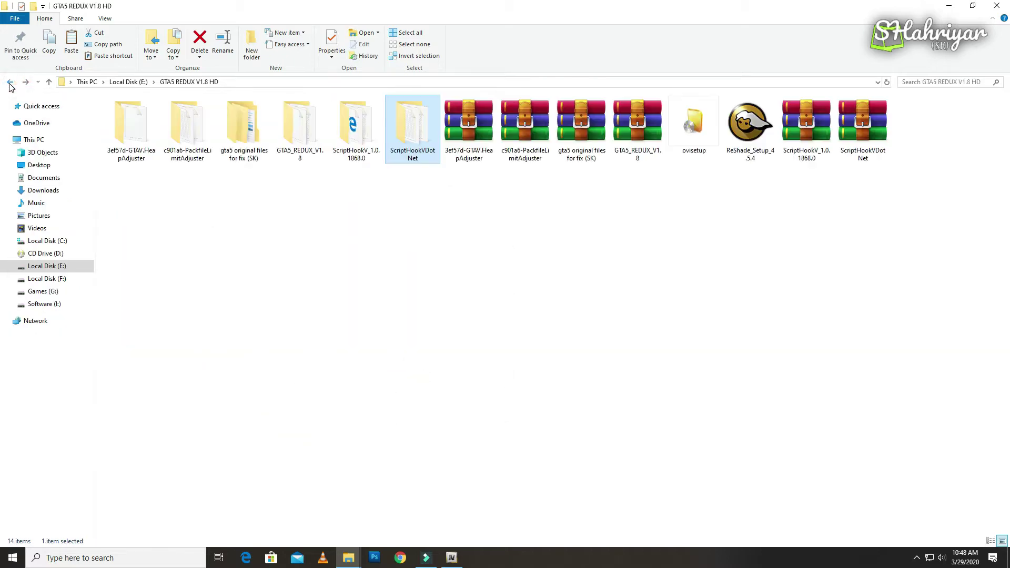
click(131, 151)
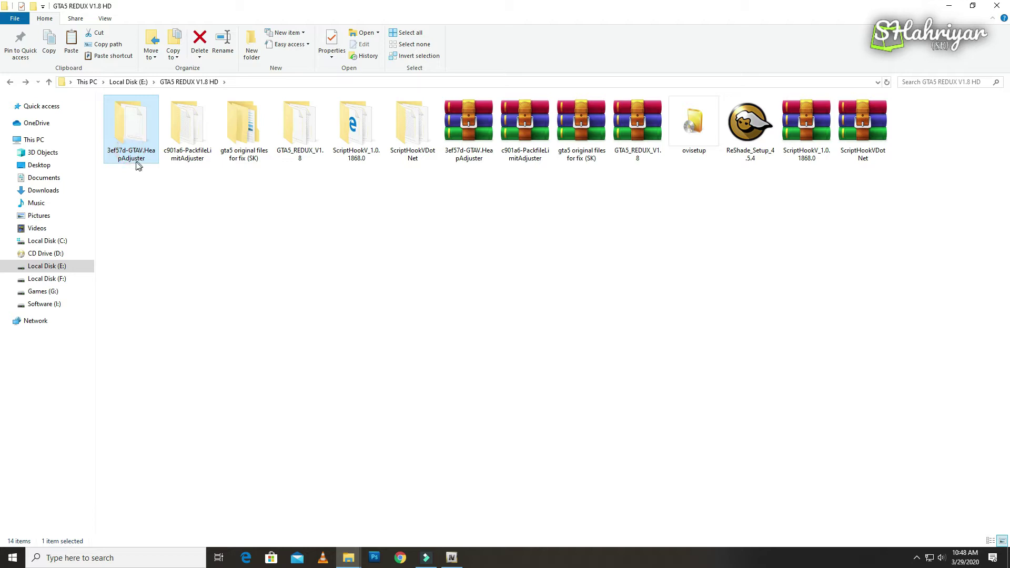
double_click(135, 152)
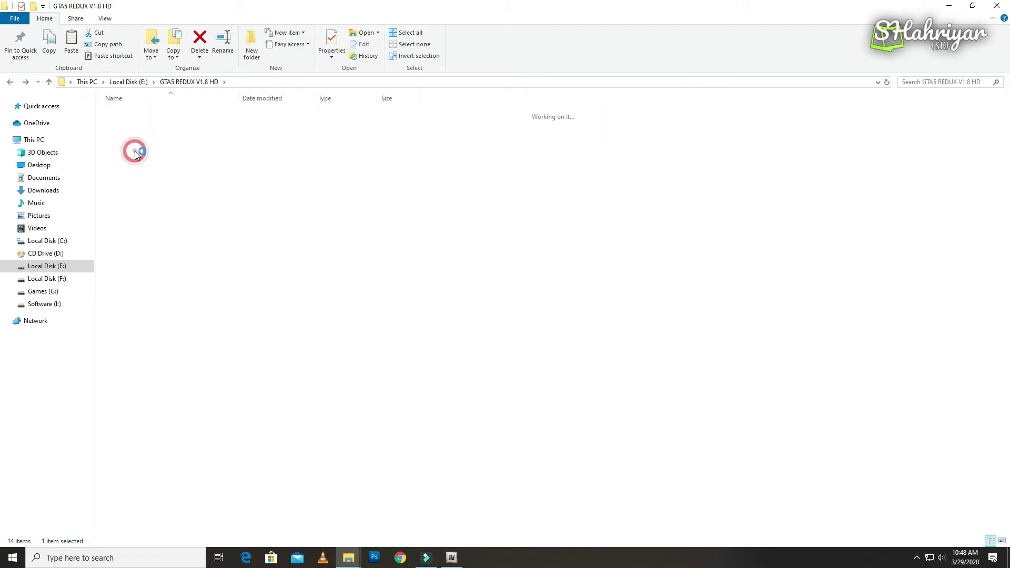
click(133, 115)
right_click(134, 116)
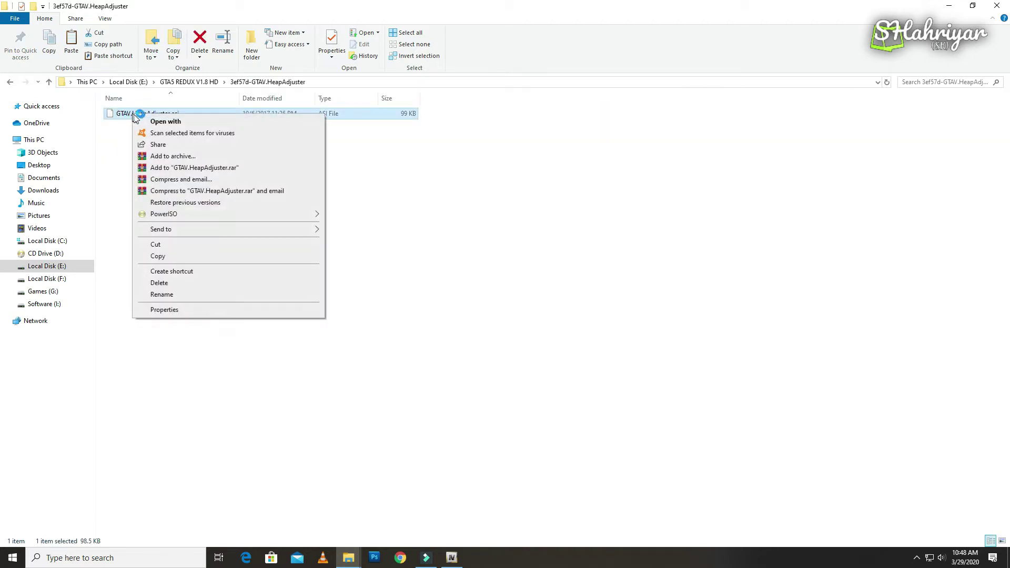
click(148, 257)
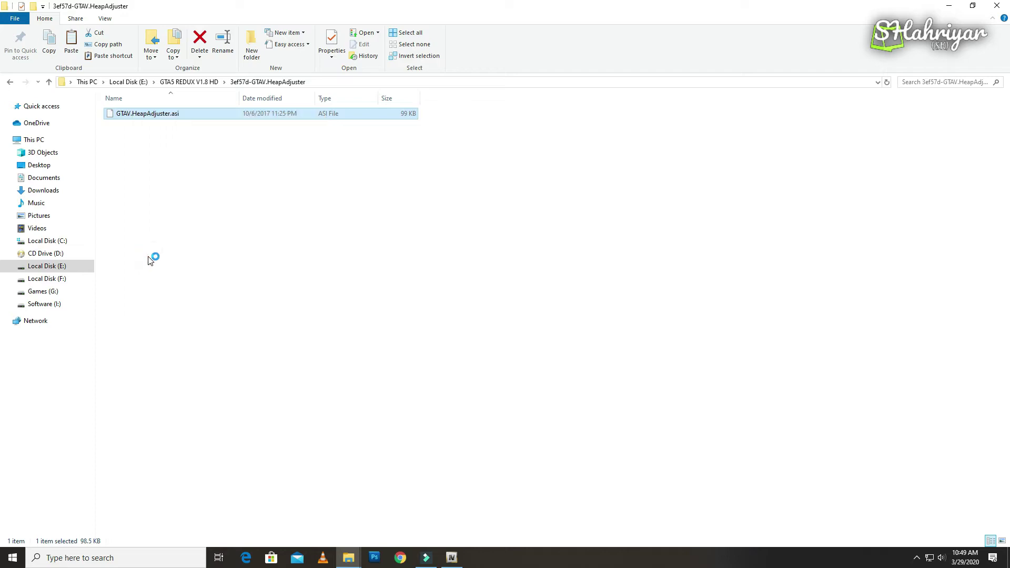
Step: Paste GTAV.HeapAdjuster.asi into the Grand Theft Auto V PC HD folder and minimize that window
mouse_move(357, 562)
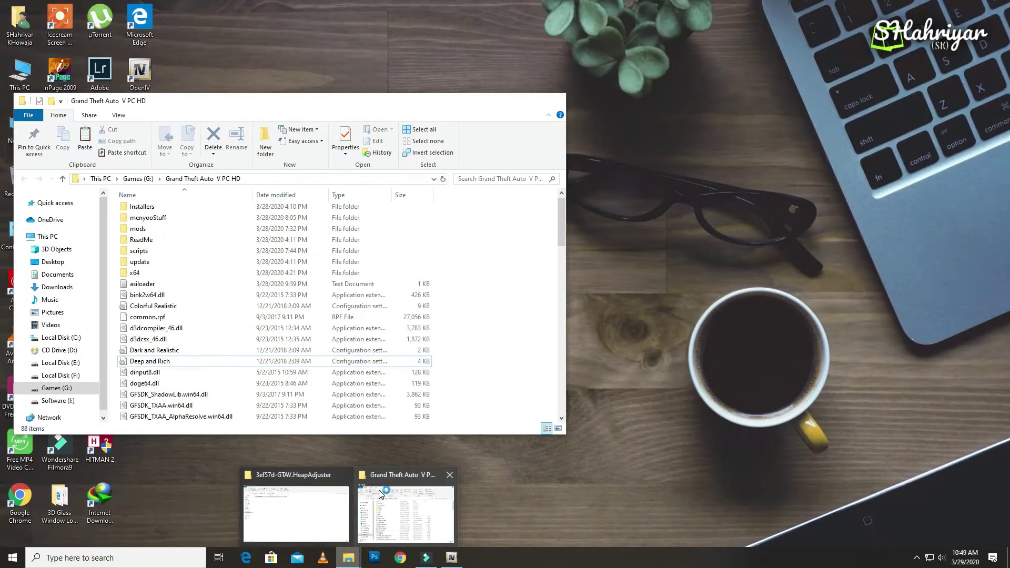
click(378, 489)
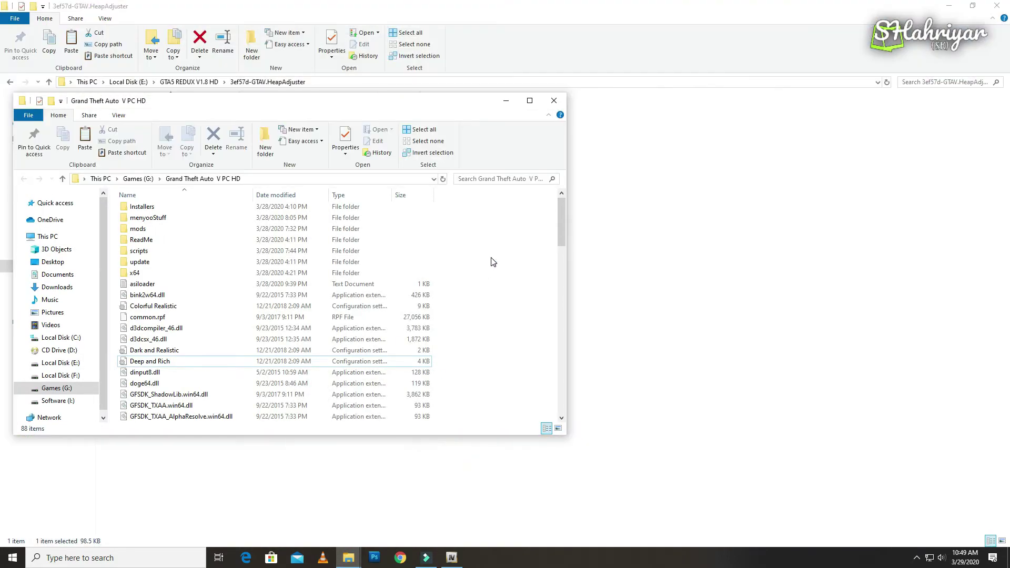
right_click(493, 261)
click(517, 347)
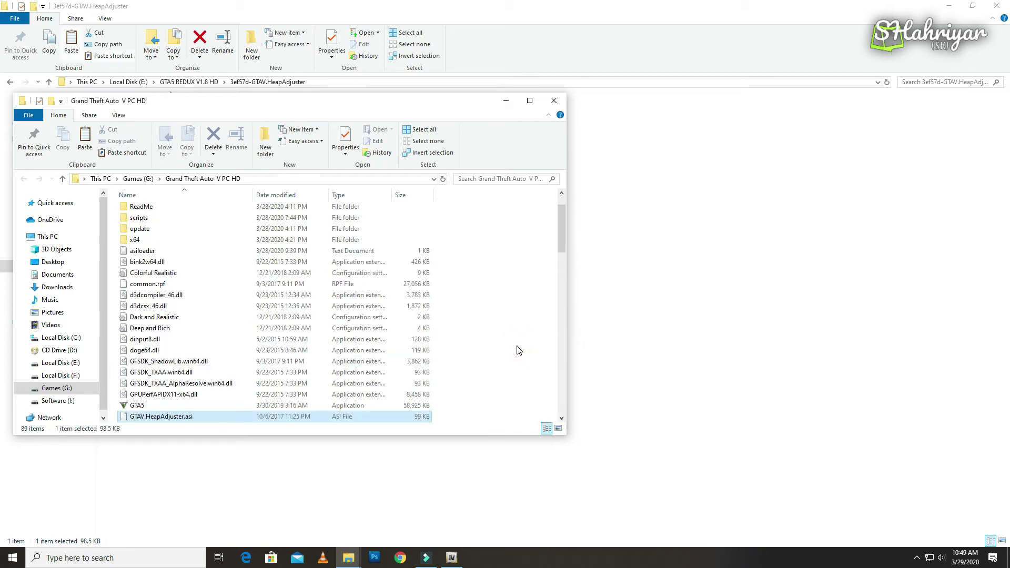
click(506, 103)
Step: Return to GTA5 REDUX V1.8 HD and copy PackfileLimitAdjuster.asi and its configuration file from the c901a6-PackfileLimitAdjuster folder
click(9, 82)
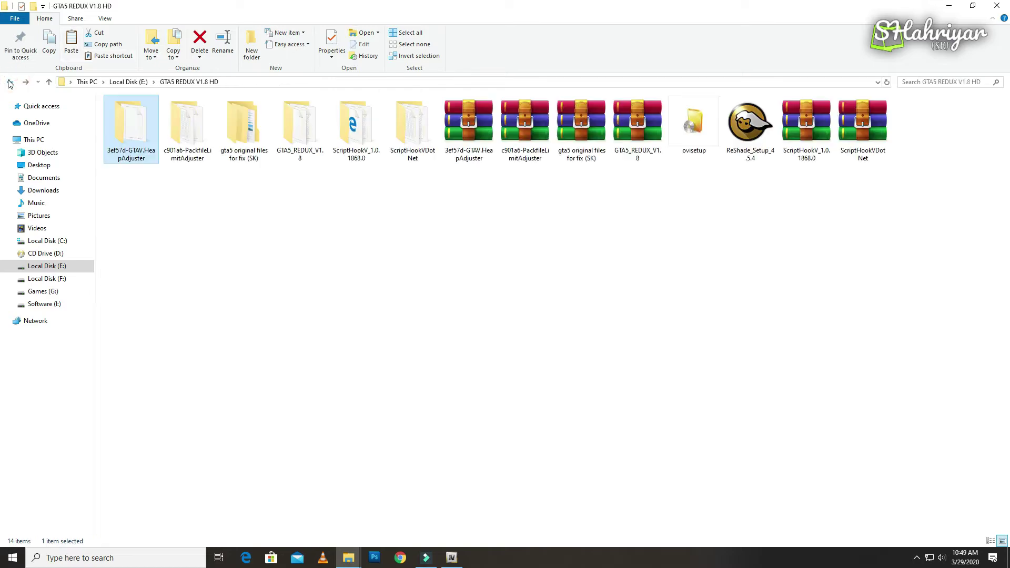
click(187, 142)
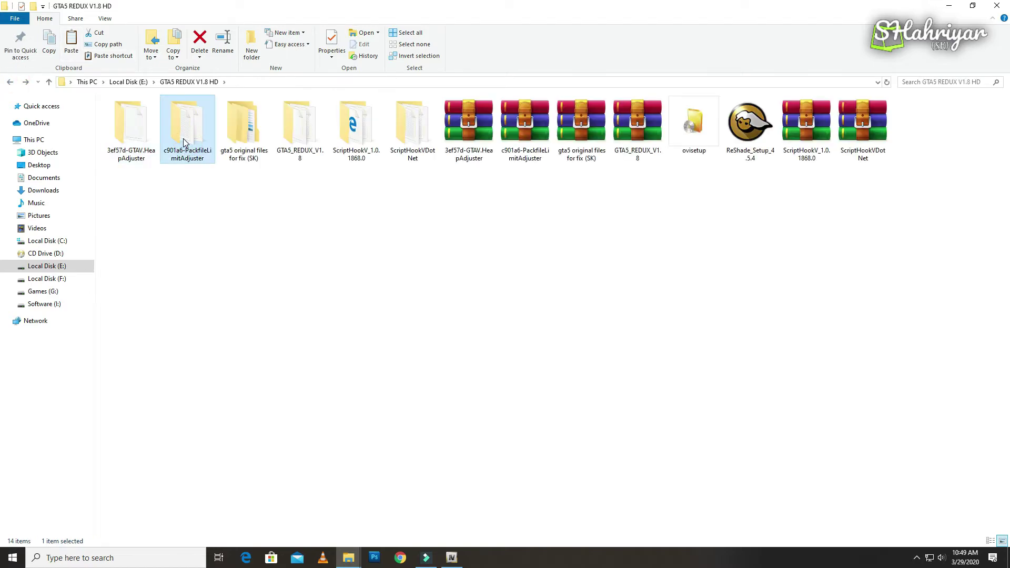
double_click(184, 141)
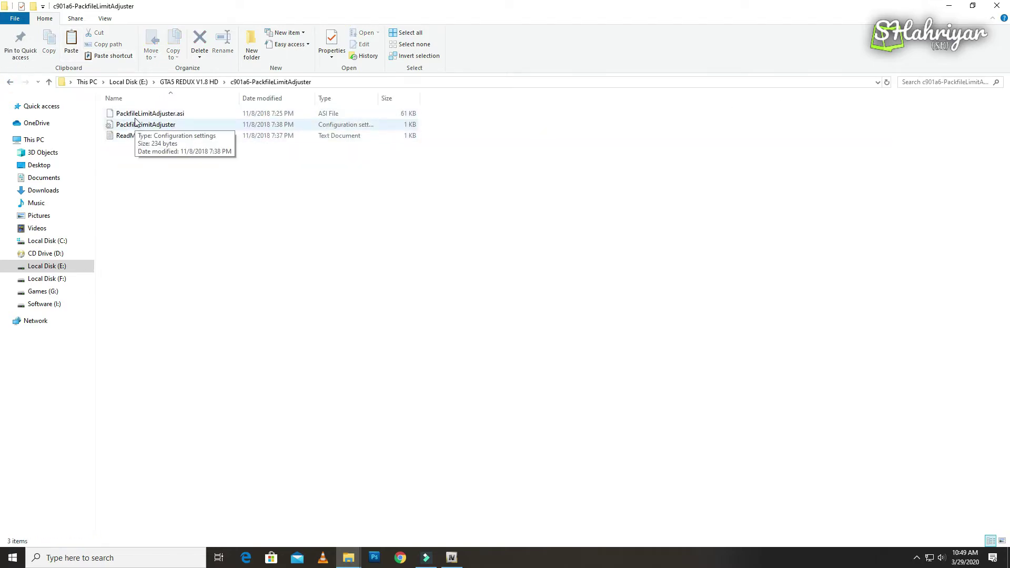
click(135, 116)
ctrl+click(135, 125)
right_click(136, 114)
click(161, 234)
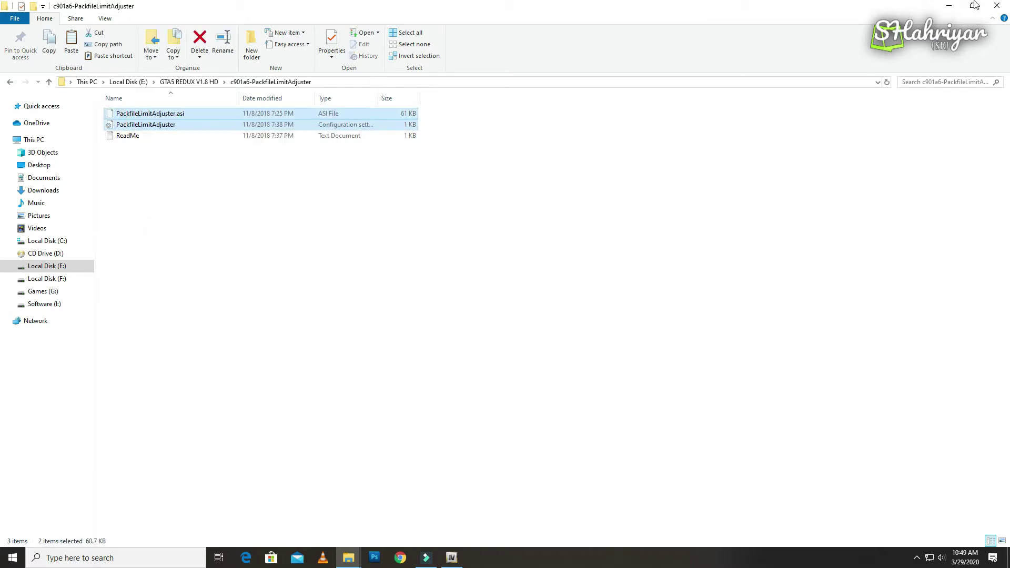
Step: Restore the mod folder window to a smaller size and paste the PackfileLimitAdjuster files into the Grand Theft Auto V PC HD folder
click(972, 5)
mouse_move(349, 558)
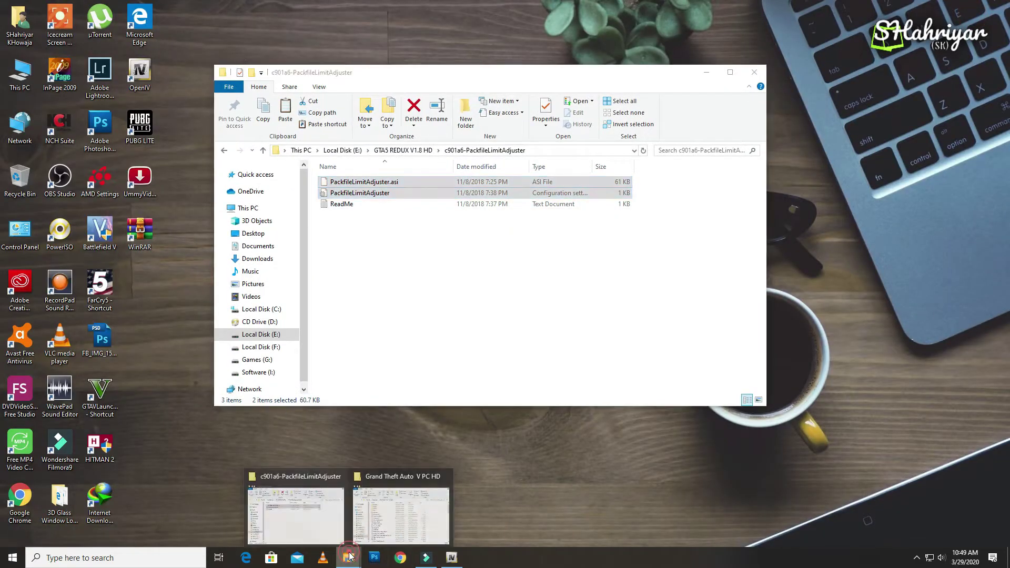
click(391, 492)
right_click(489, 237)
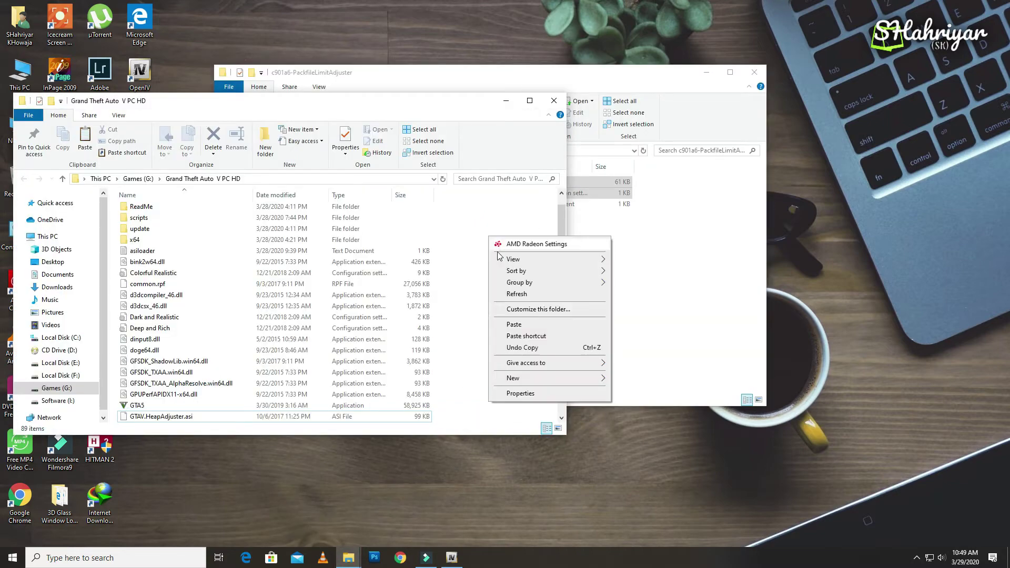
click(514, 324)
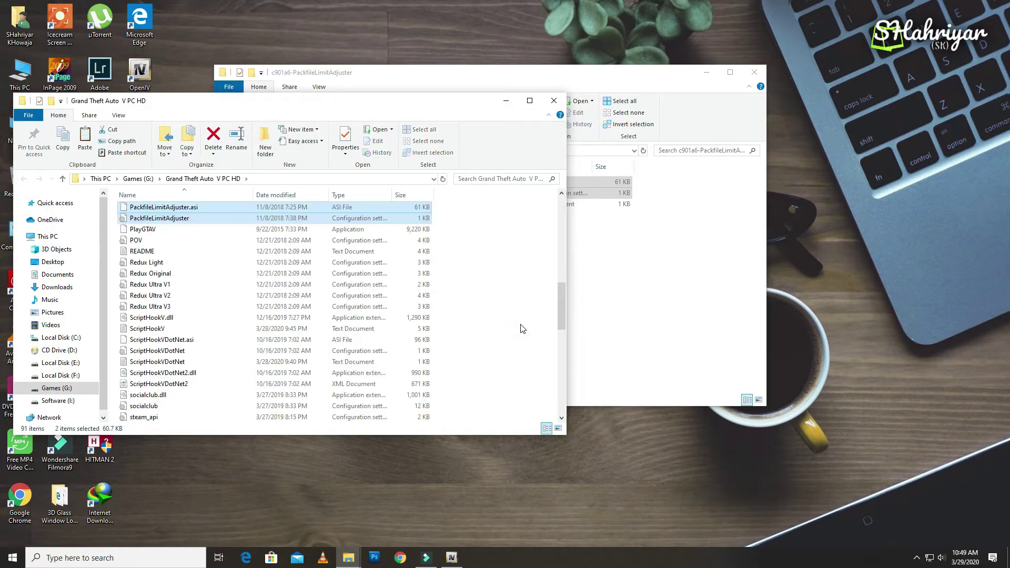
click(508, 101)
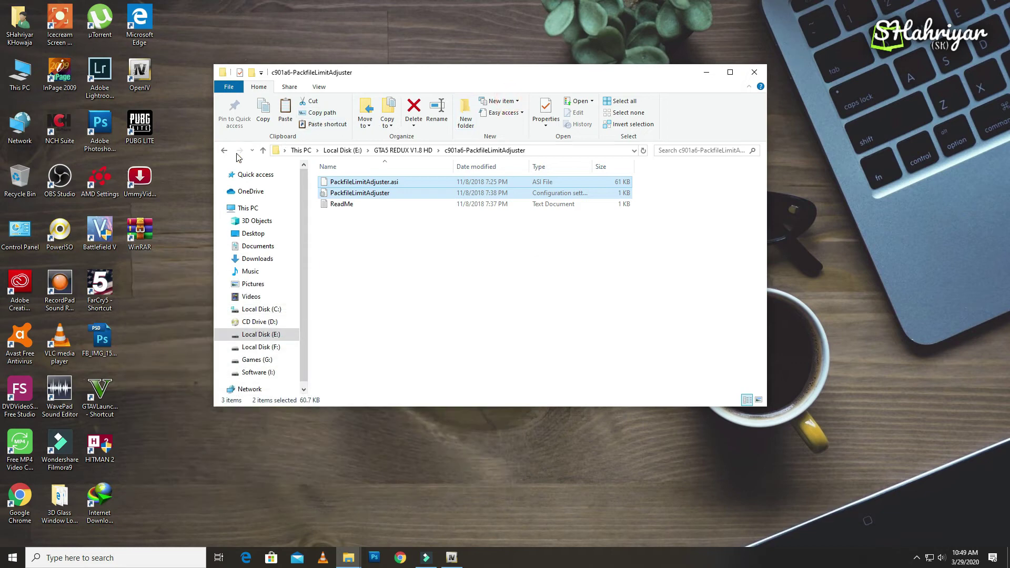
Step: Return to GTA5 REDUX V1.8 HD and open the gta5 original files for fix folder inside gta5 original files for fix (SK)
click(225, 151)
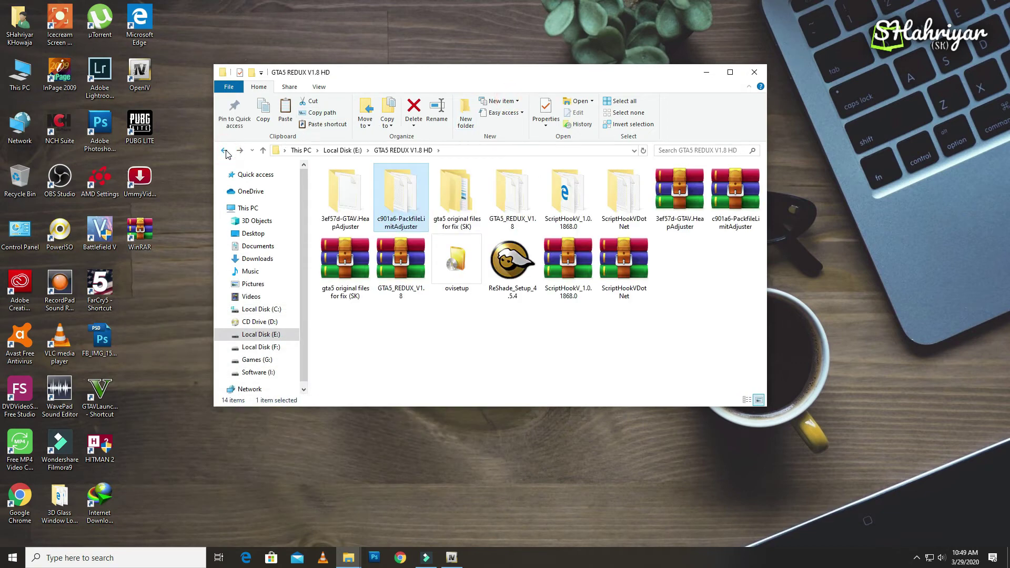
double_click(465, 209)
click(362, 181)
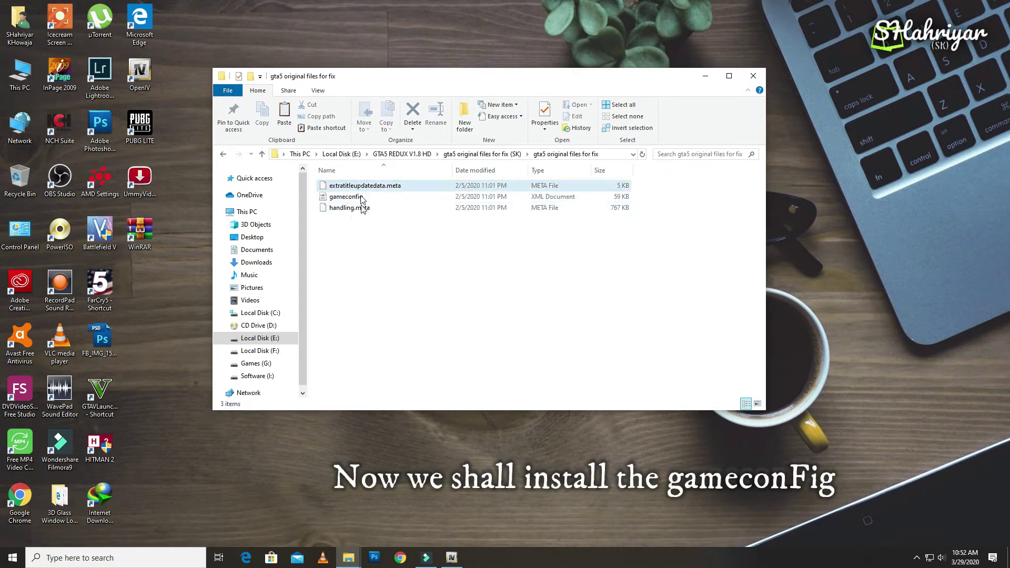
Step: Switch to OpenIV and arrange its window side by side with the gta5 original files for fix folder
click(457, 562)
drag(484, 114, 623, 90)
click(343, 79)
drag(343, 79, 150, 82)
click(670, 82)
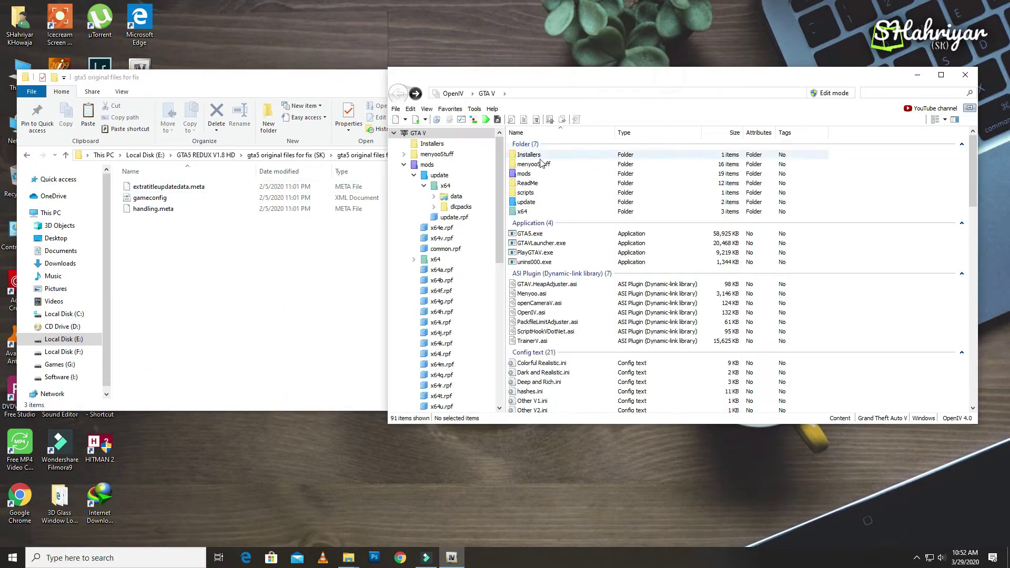
Step: Open the mods/update/update.rpf/common/data folder in OpenIV
double_click(526, 175)
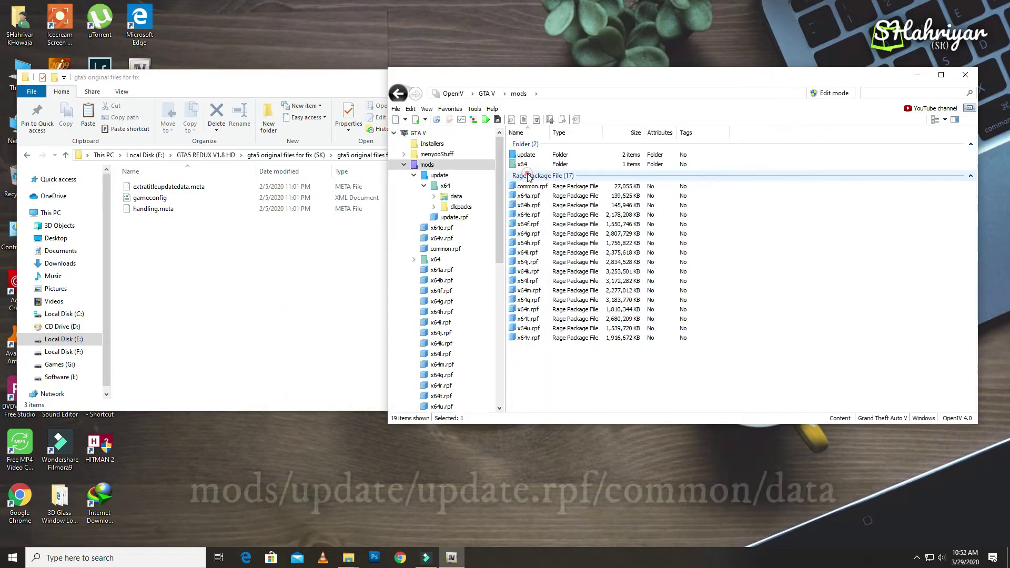
double_click(526, 155)
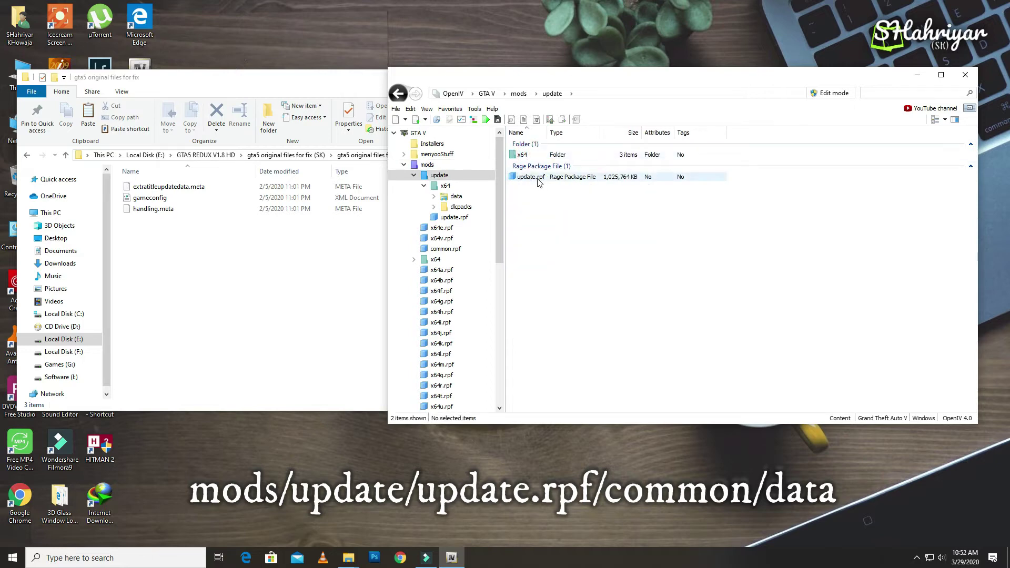
double_click(538, 179)
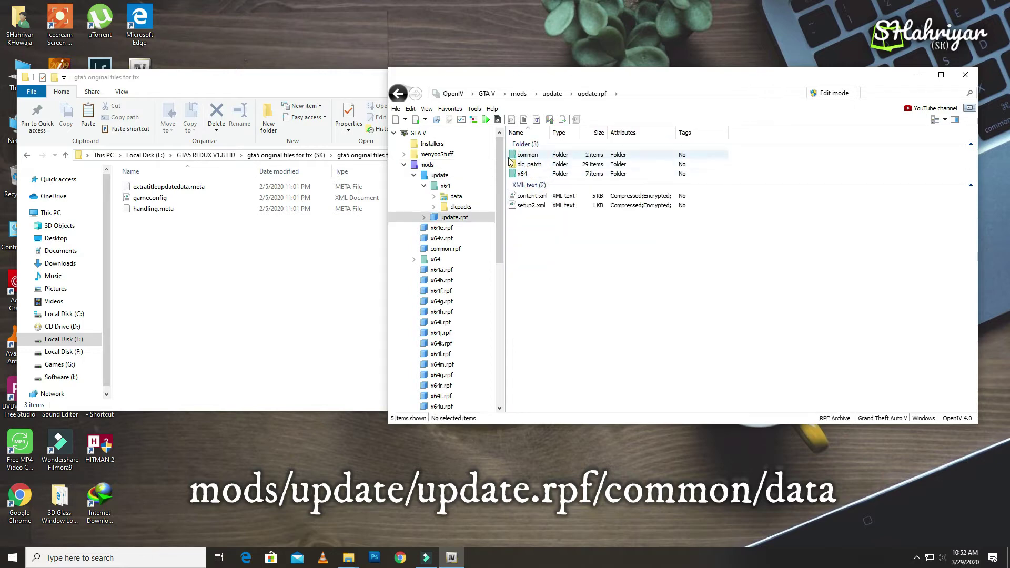
double_click(531, 157)
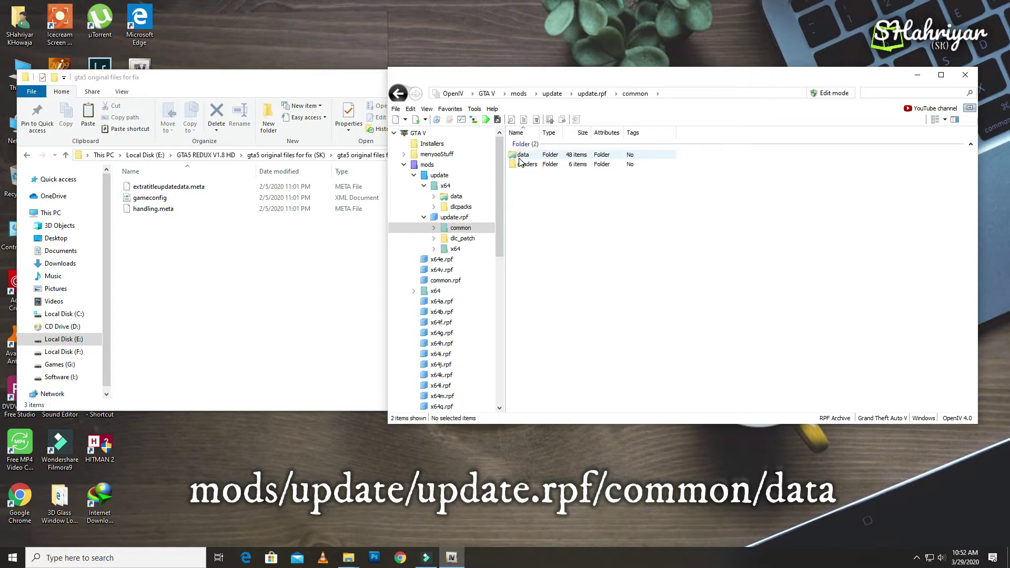
double_click(524, 155)
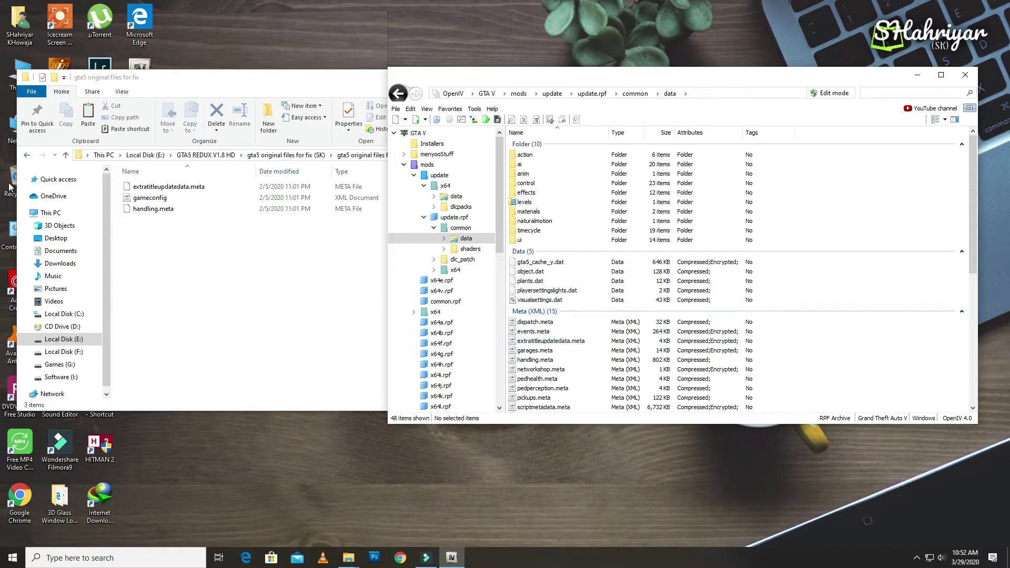
Step: Enable edit mode and copy extratitleupdatedata.meta, gameconfig and handling.meta from the fix folder into the archive's data folder
drag(137, 241, 857, 297)
drag(843, 340, 578, 111)
click(780, 78)
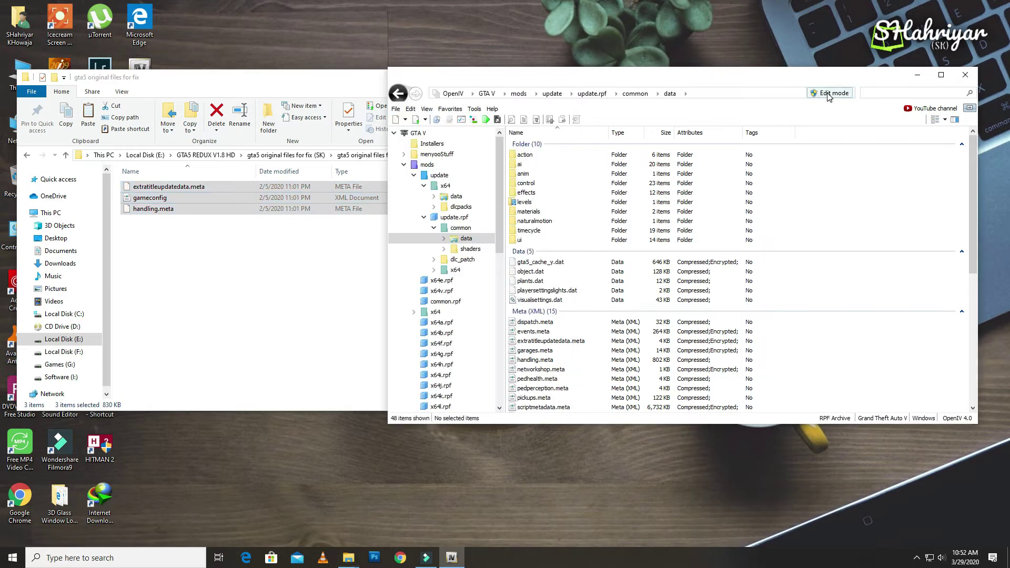
click(829, 93)
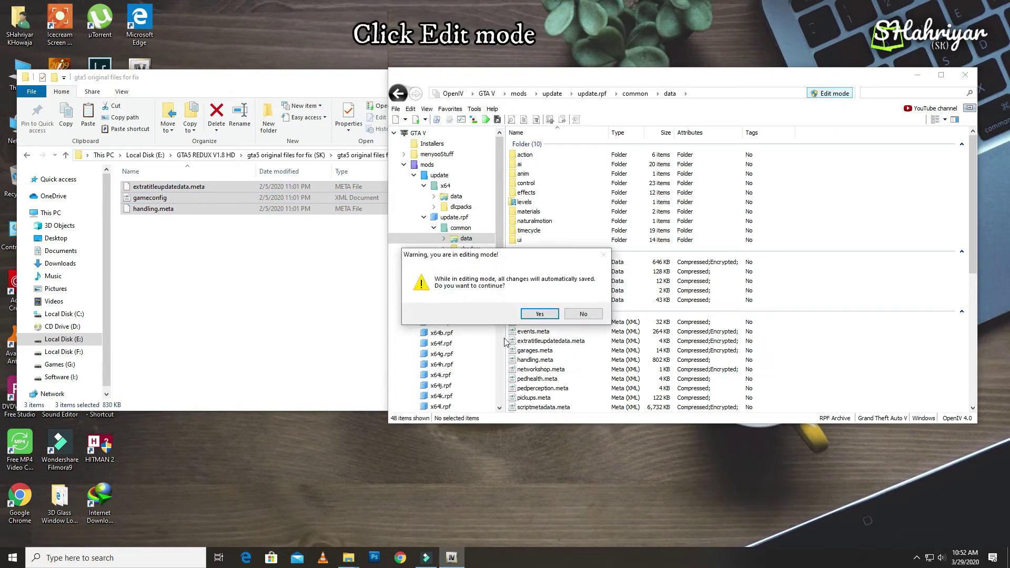
click(540, 313)
click(156, 210)
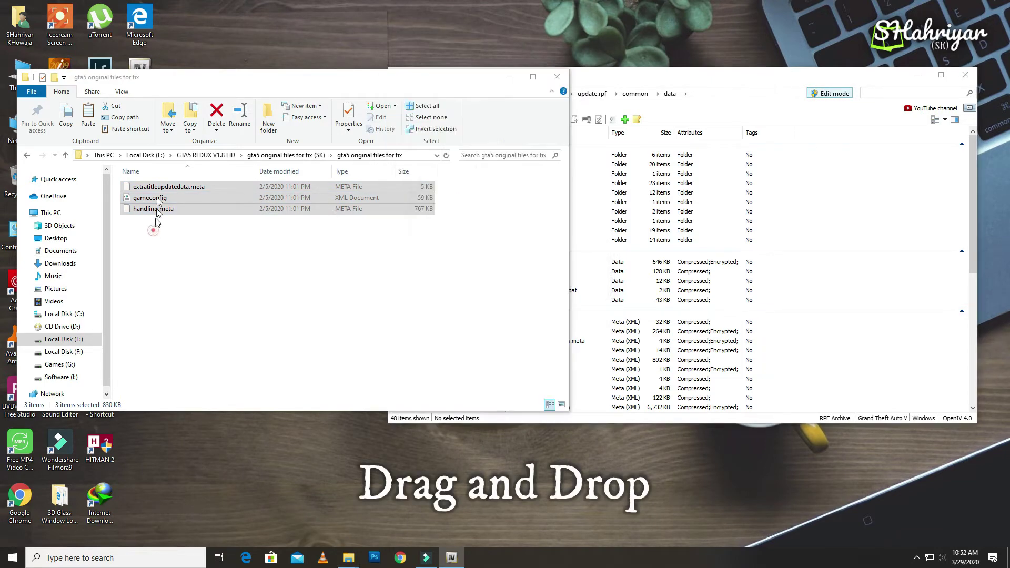
drag(147, 198, 769, 334)
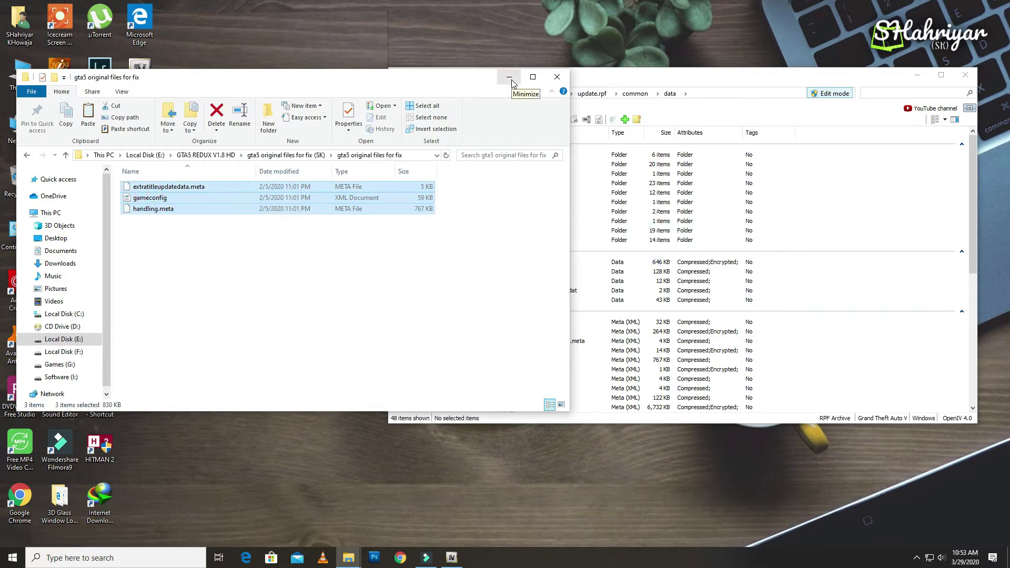
Step: Minimize the open windows, restore the gta5 original files for fix window maximized, and return to the GTA5 REDUX V1.8 HD folder
click(509, 79)
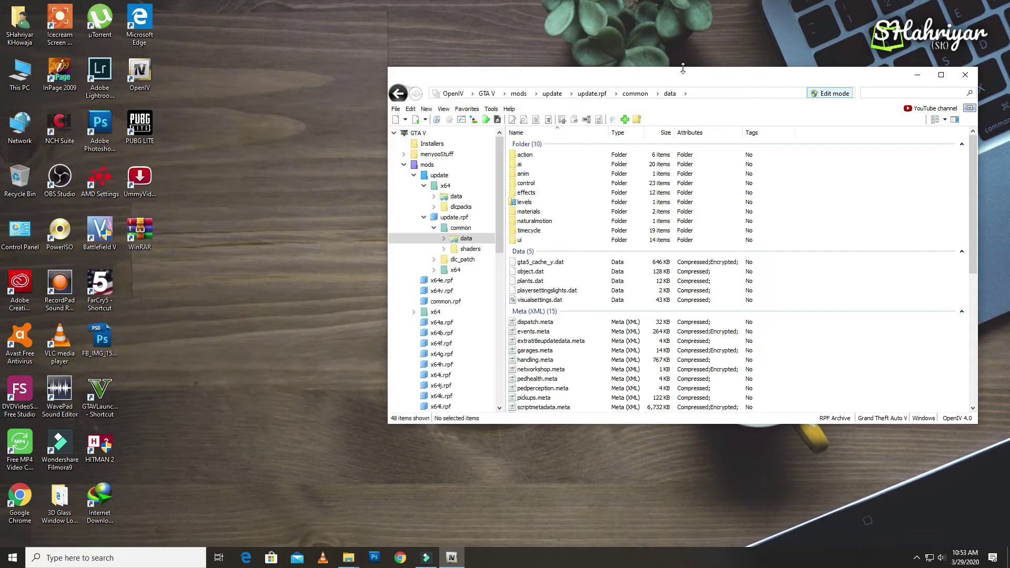
click(913, 75)
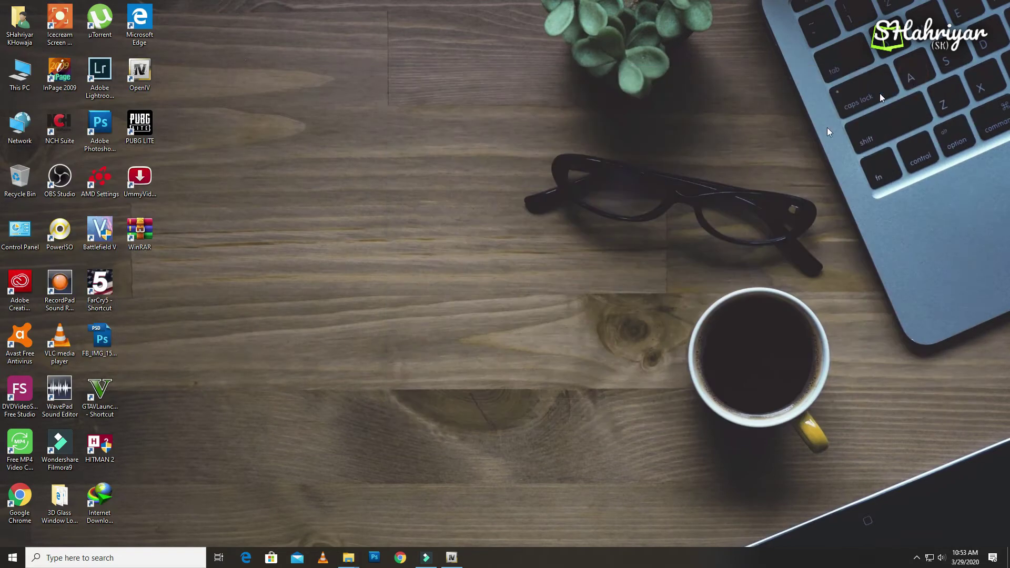
mouse_move(348, 556)
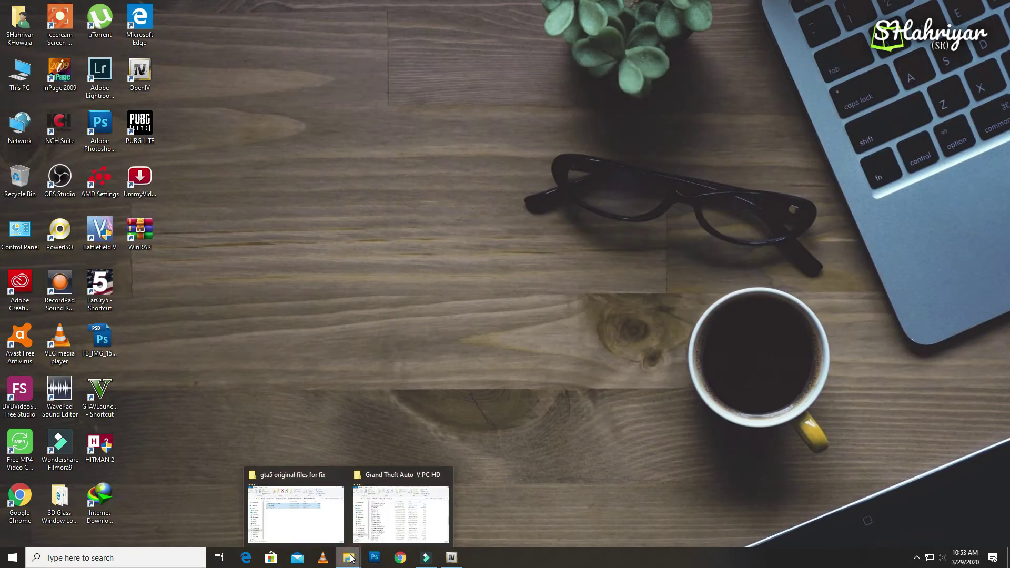
click(318, 521)
click(533, 77)
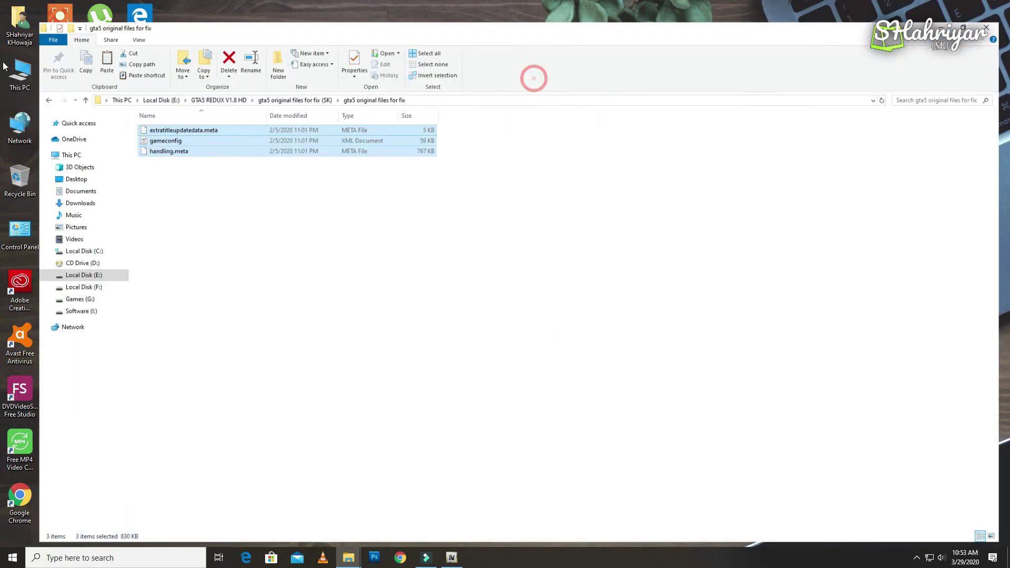
click(14, 84)
click(13, 86)
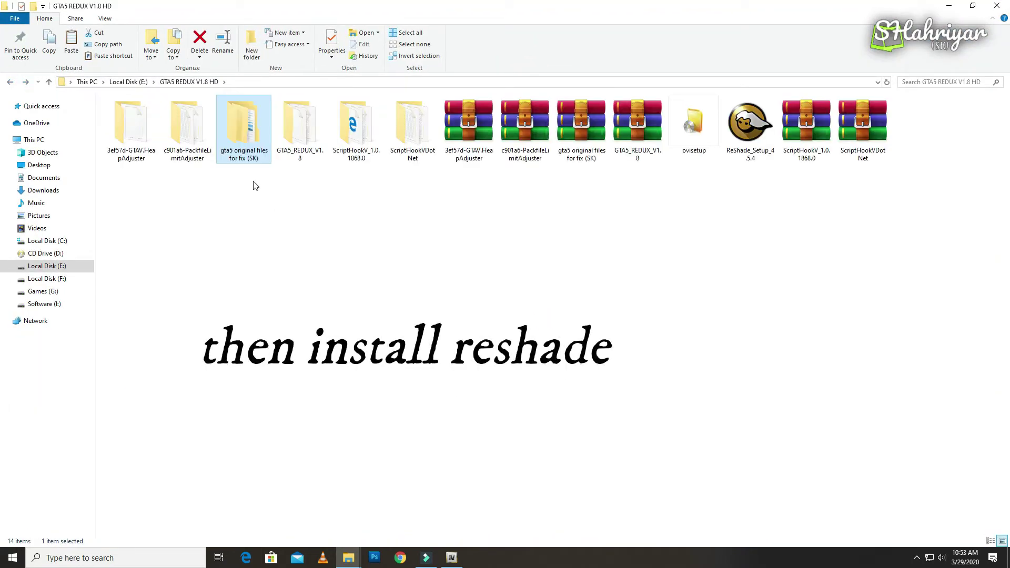
Step: Run ReShade_Setup_4.5.4 and select the Grand Theft Auto V Launcher in the Grand Theft Auto V PC HD folder on Games (G:)
click(744, 115)
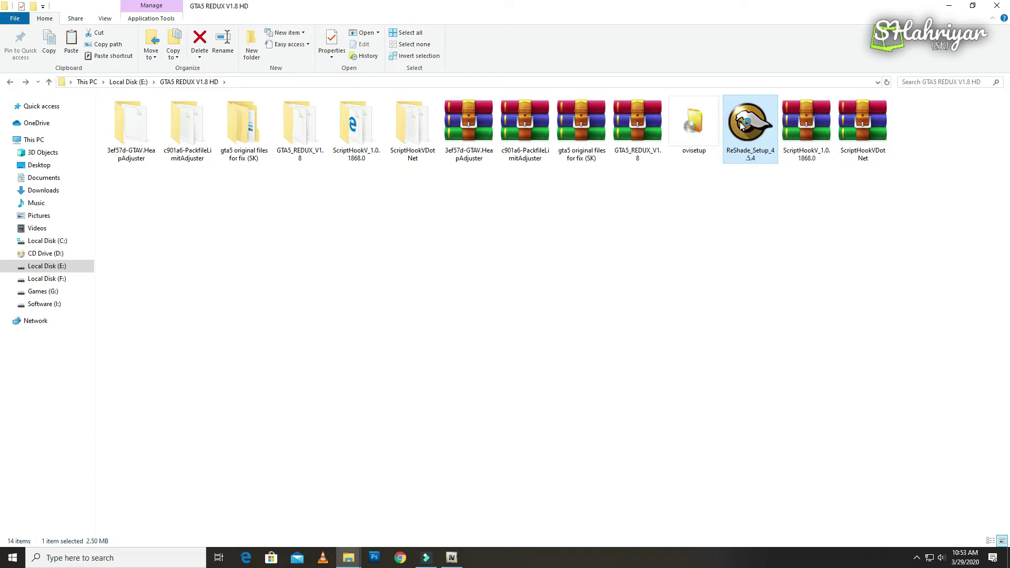
double_click(741, 125)
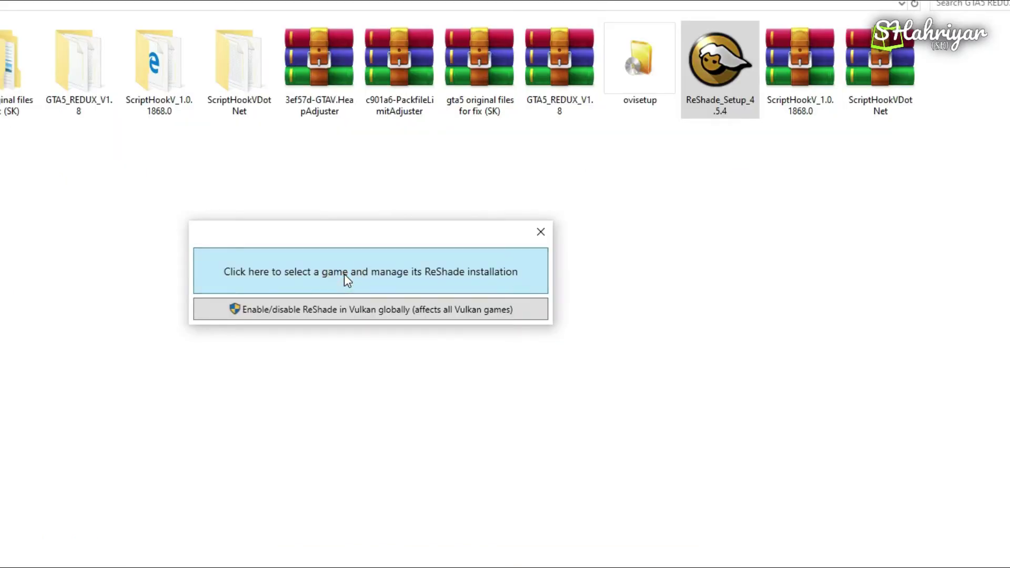
click(344, 275)
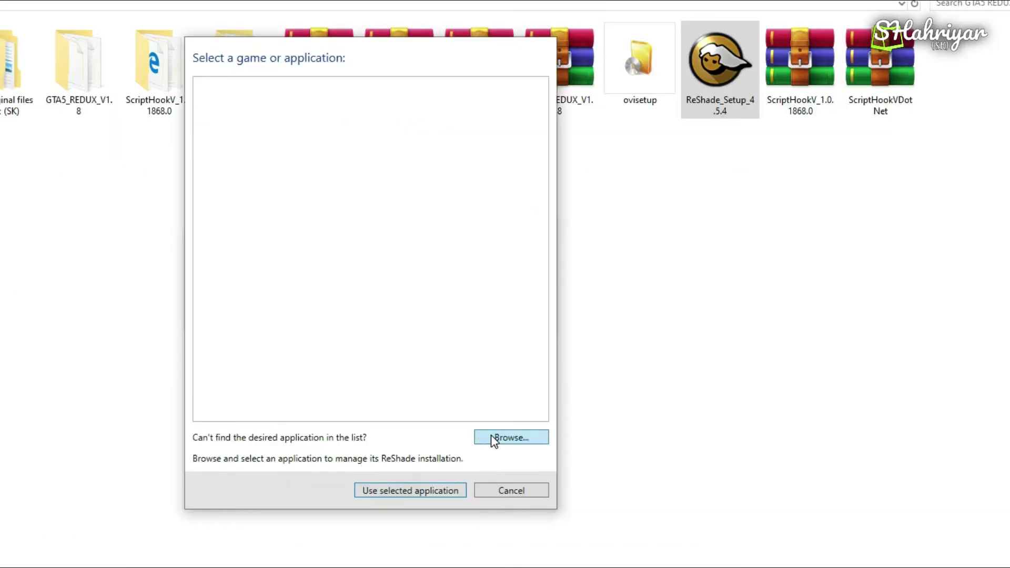
click(508, 439)
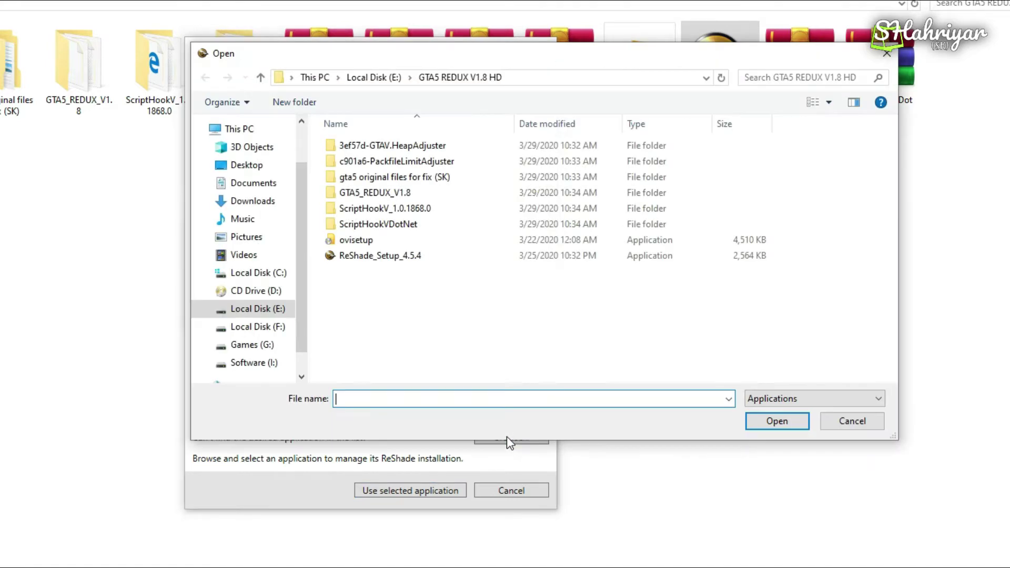
click(249, 345)
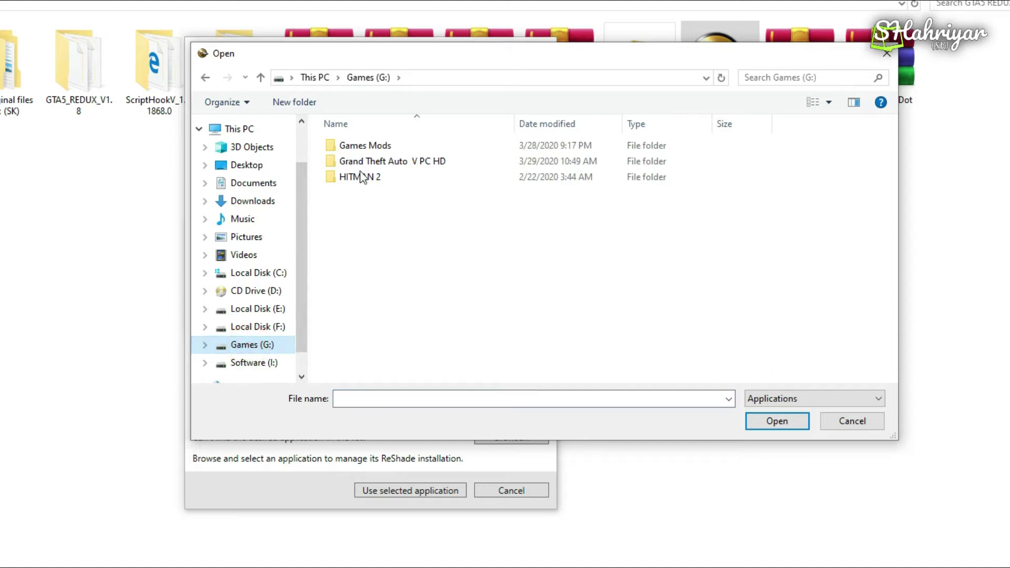
double_click(382, 163)
click(359, 272)
double_click(379, 272)
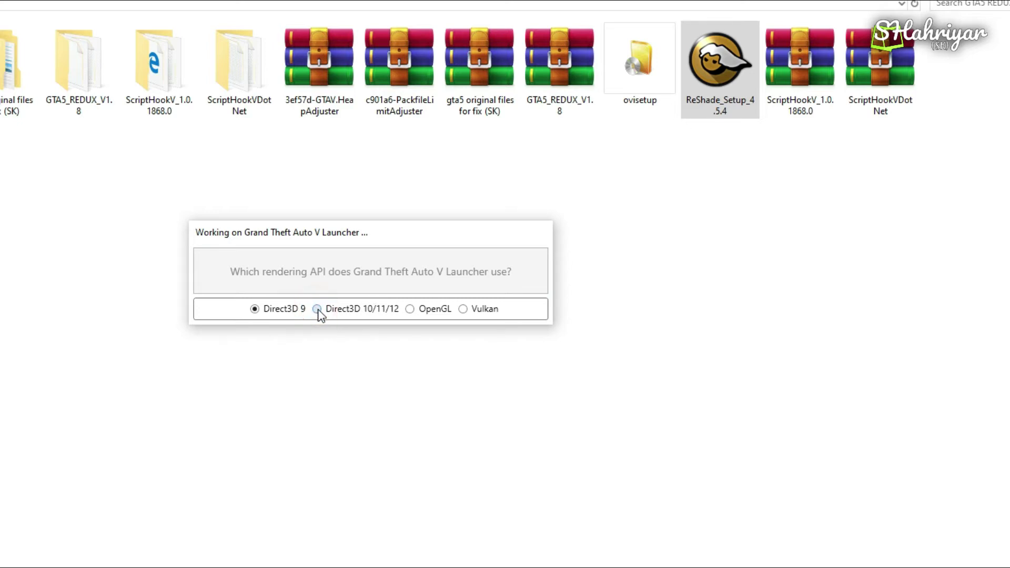
Step: Install ReShade for Direct3D 10/11/12 with all crosire/reshade-shaders effects, leave its settings unedited and close the setup tool
click(317, 310)
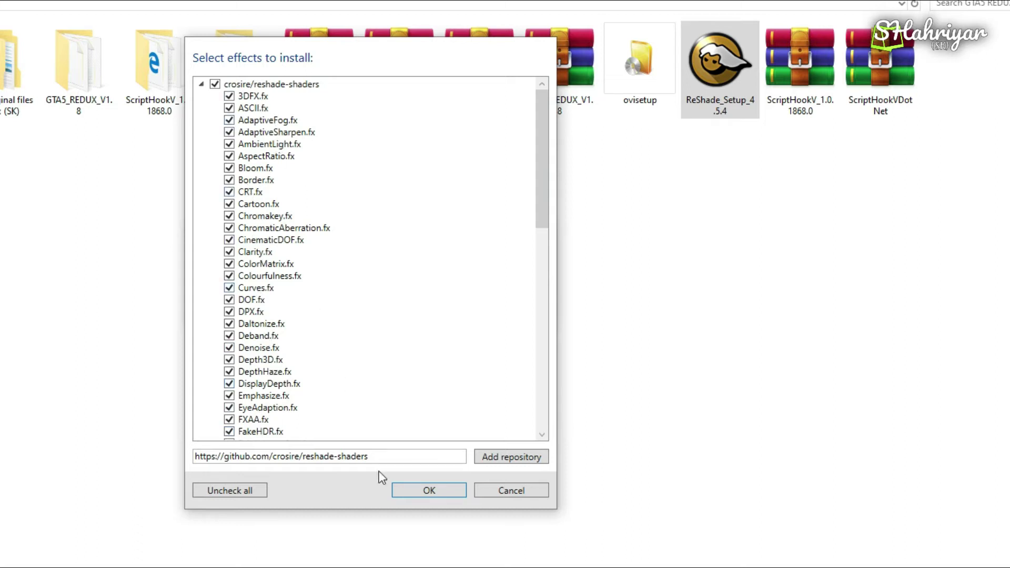
click(408, 491)
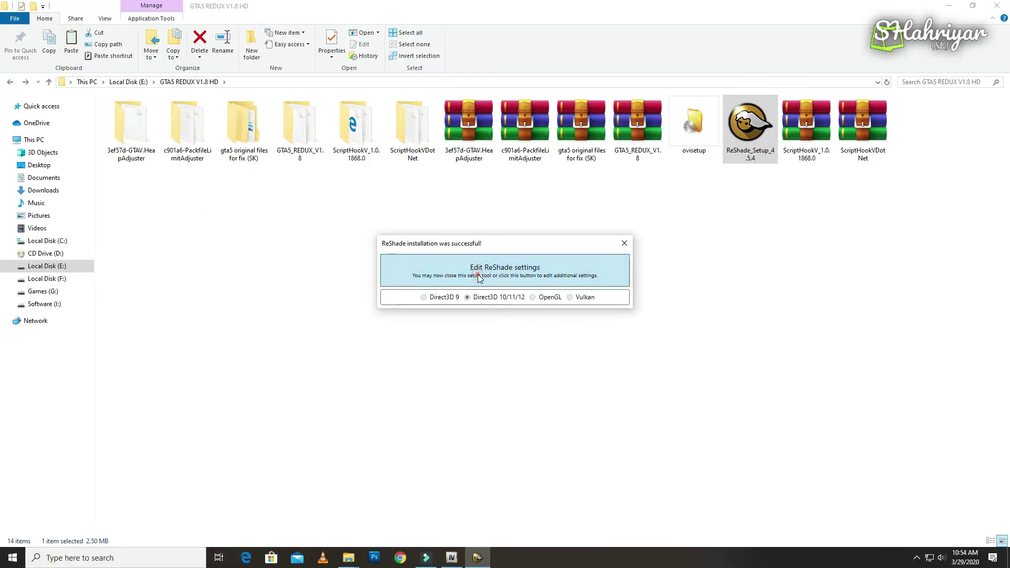
click(479, 278)
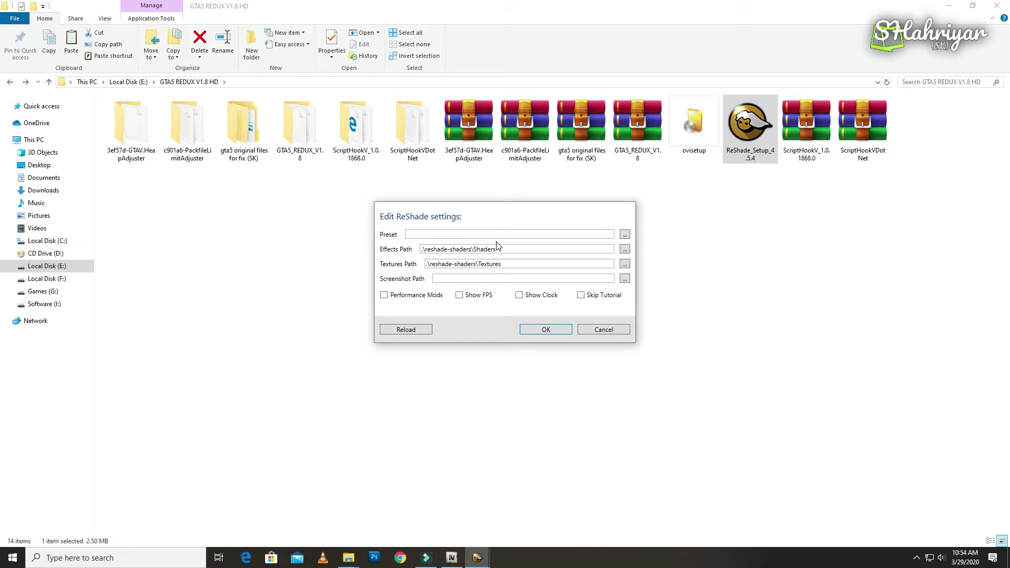
click(606, 329)
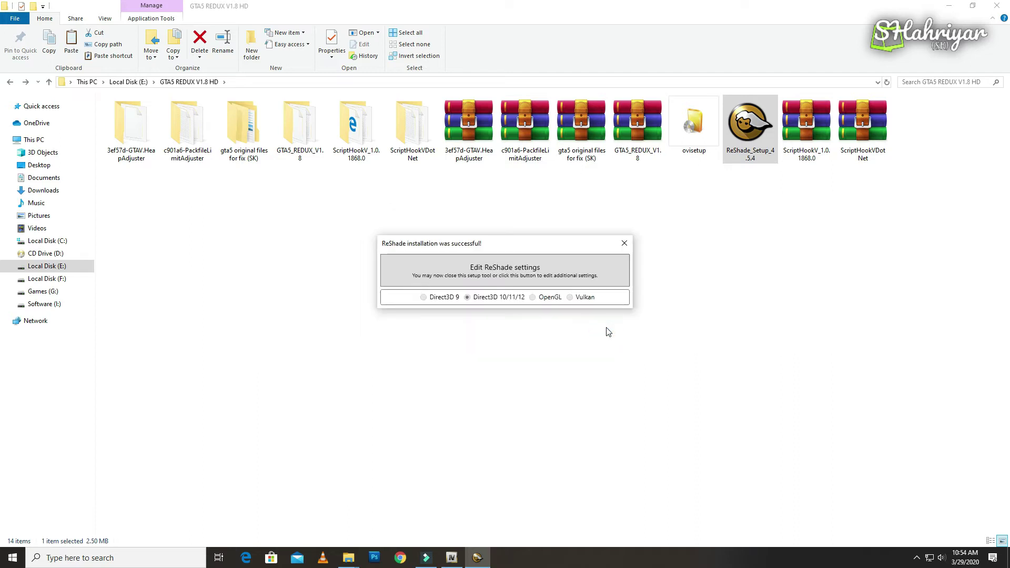
click(624, 243)
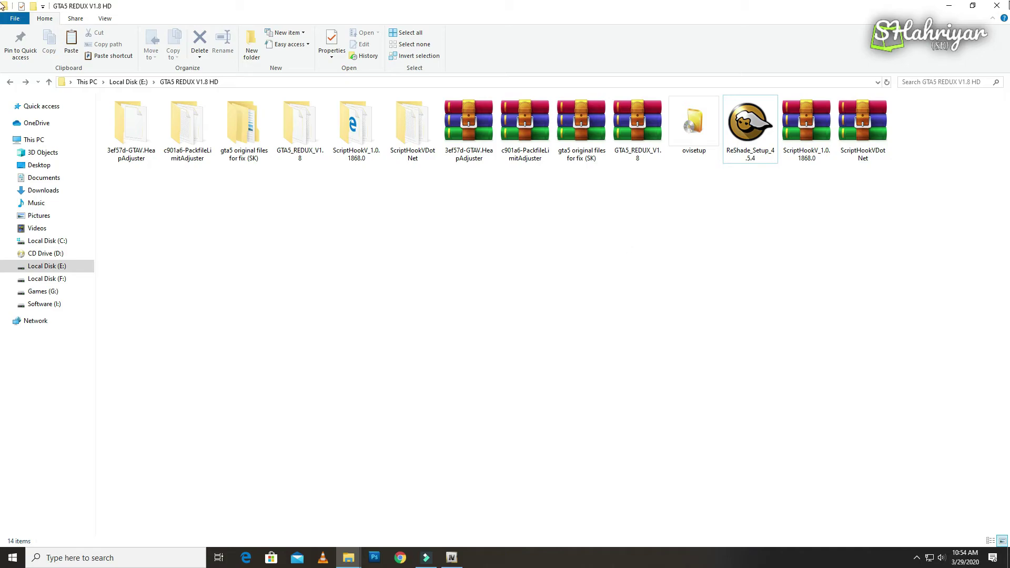
Step: Launch the game from the GTAVLauncher desktop shortcut and close the mod folder and OpenIV windows
click(997, 5)
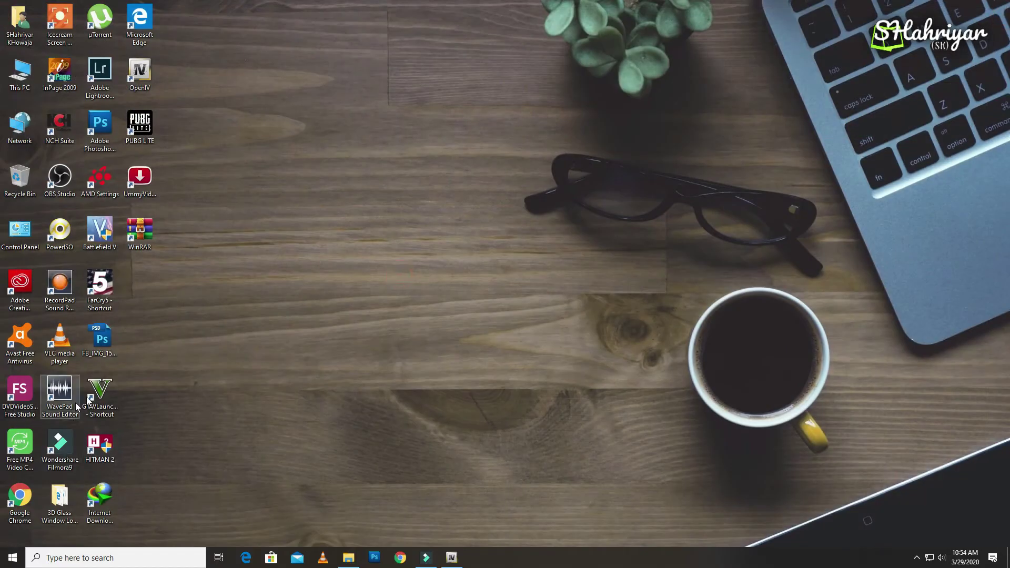
click(103, 392)
right_click(102, 395)
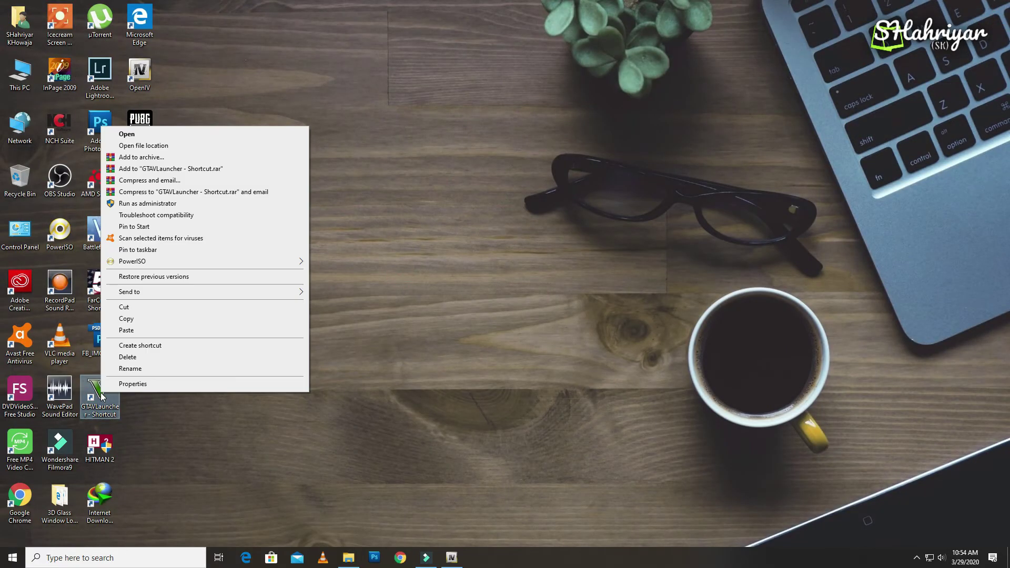
click(134, 137)
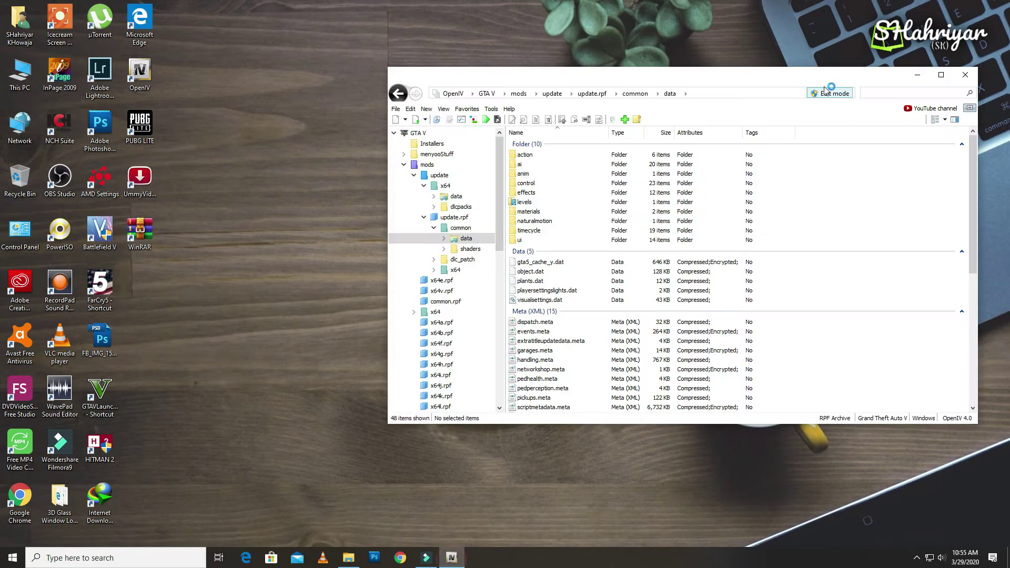
click(971, 70)
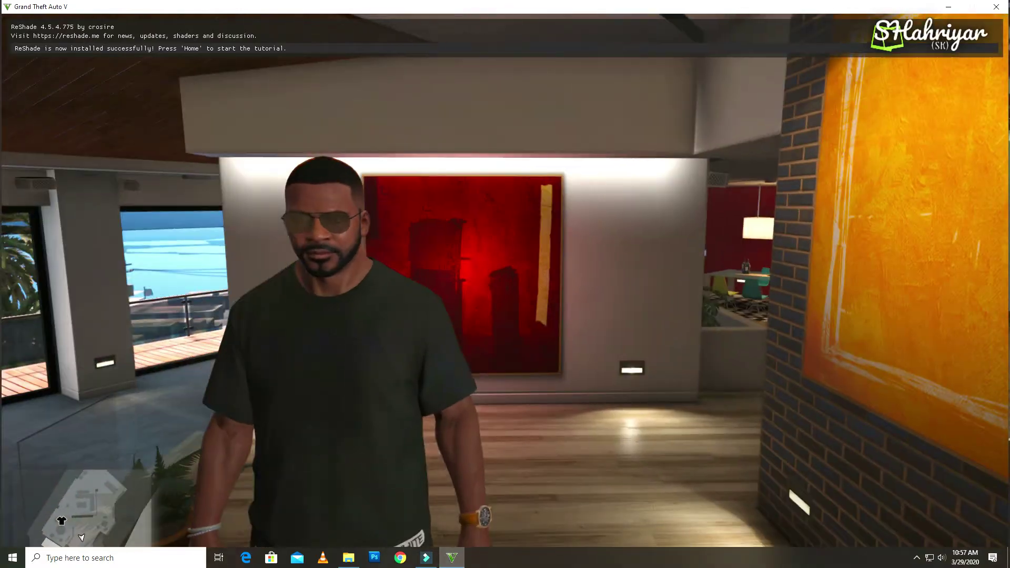
Step: Walk the character out of the house to the black car parked outside
key(w)
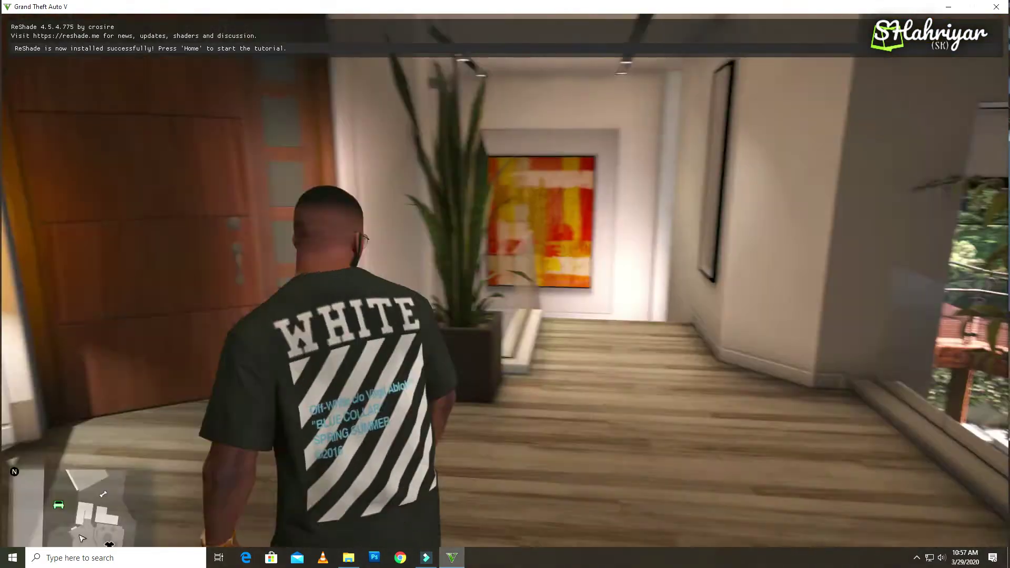
key(w)
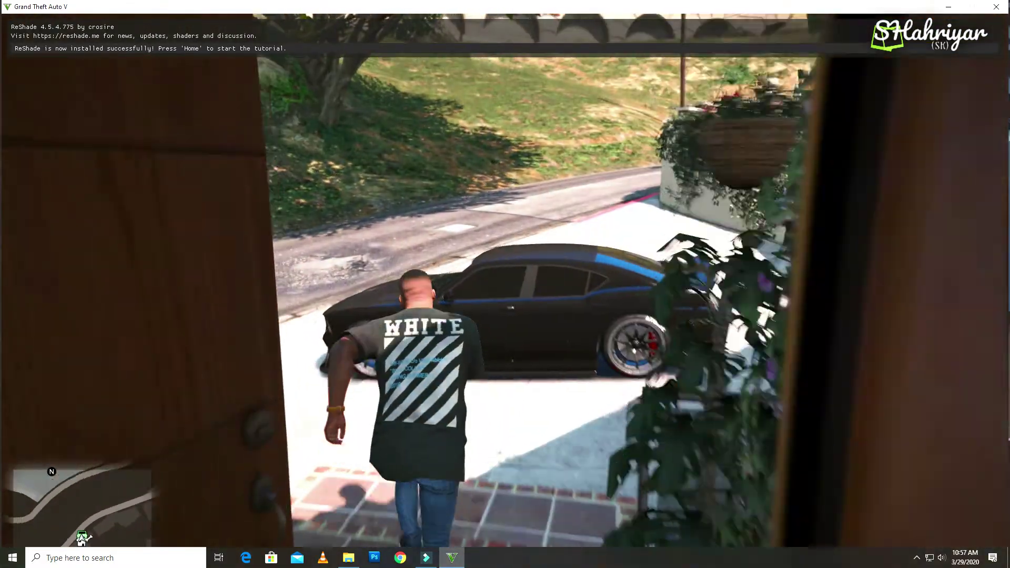
key(w)
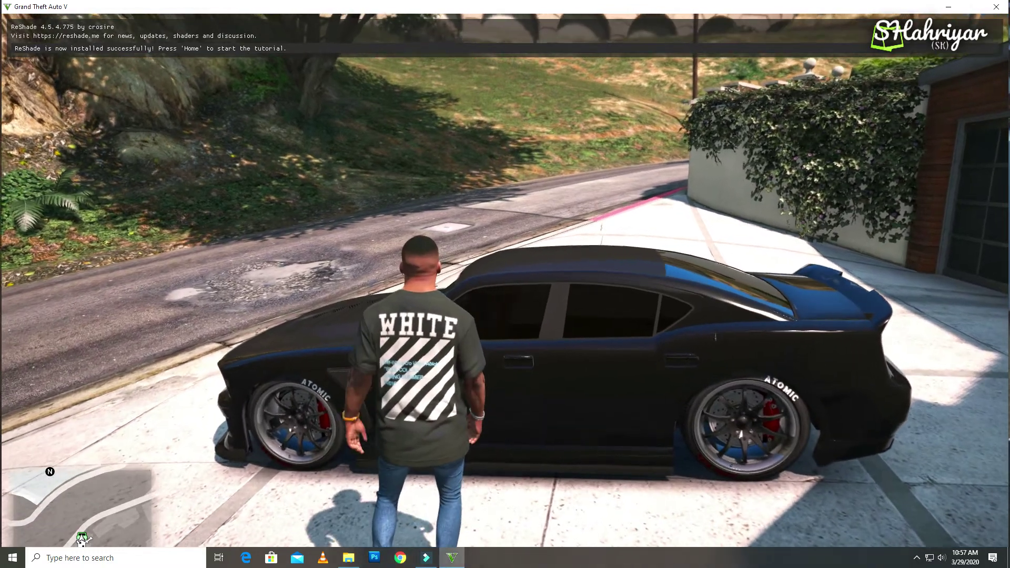
Step: Set the game's graphics Screen Type to Fullscreen, keep the new settings and return to gameplay
key(Escape)
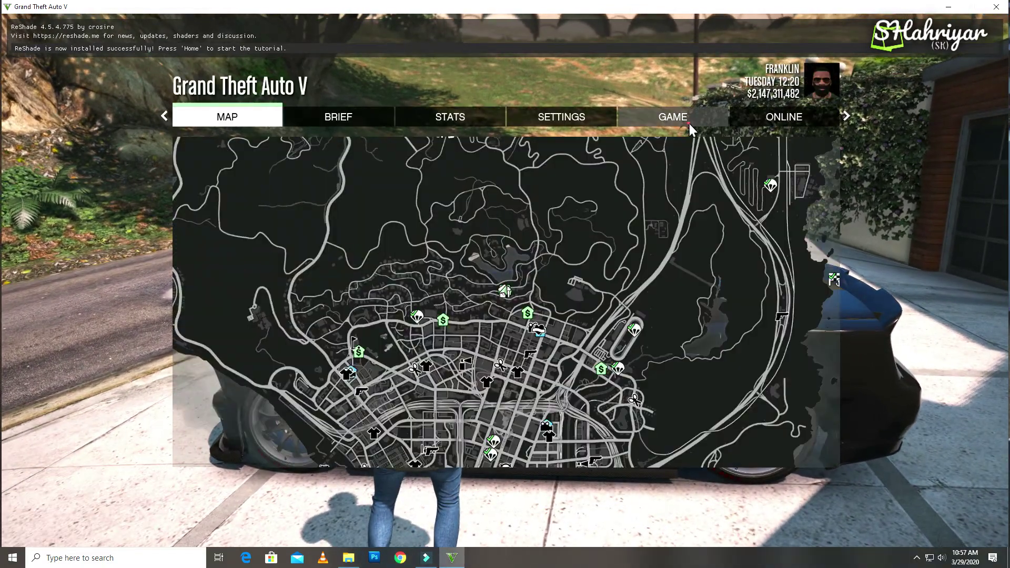
click(673, 117)
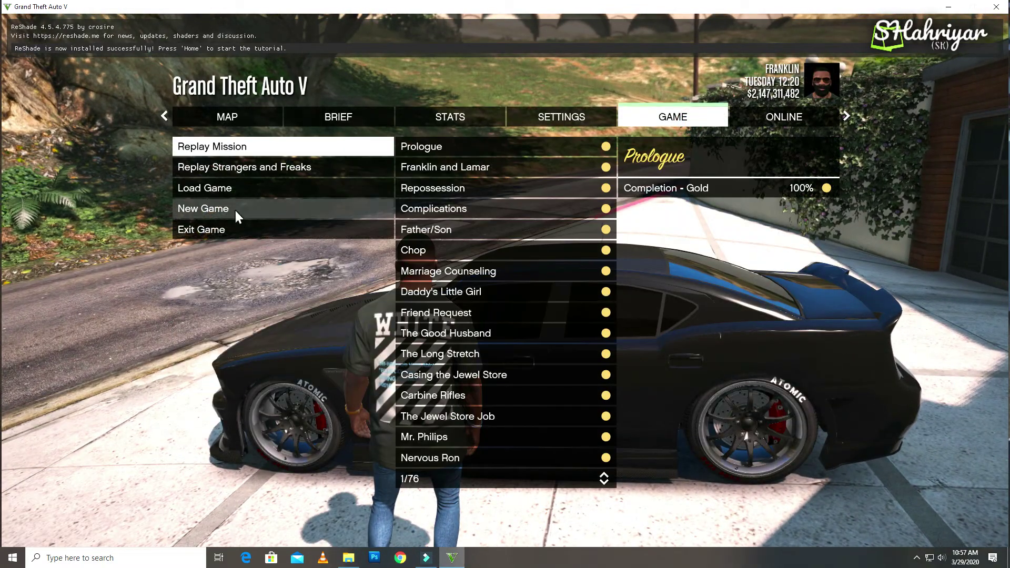
click(521, 119)
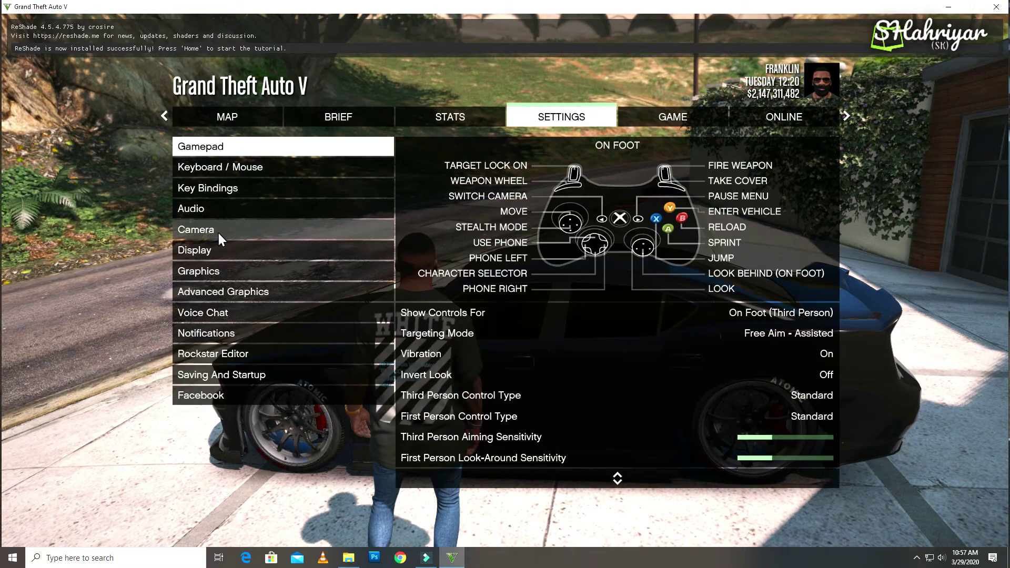
click(205, 271)
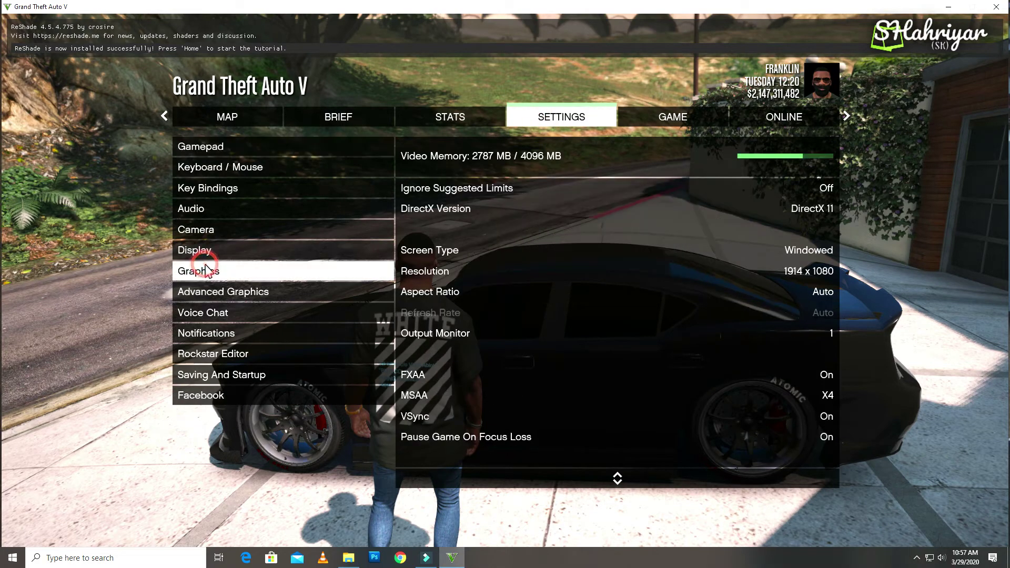
click(703, 248)
key(Left)
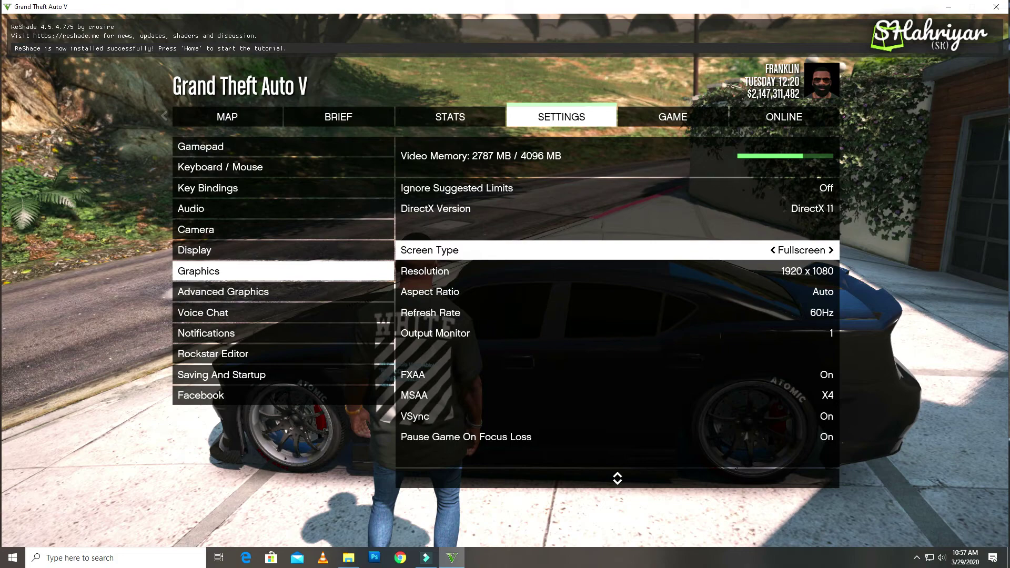
key(space)
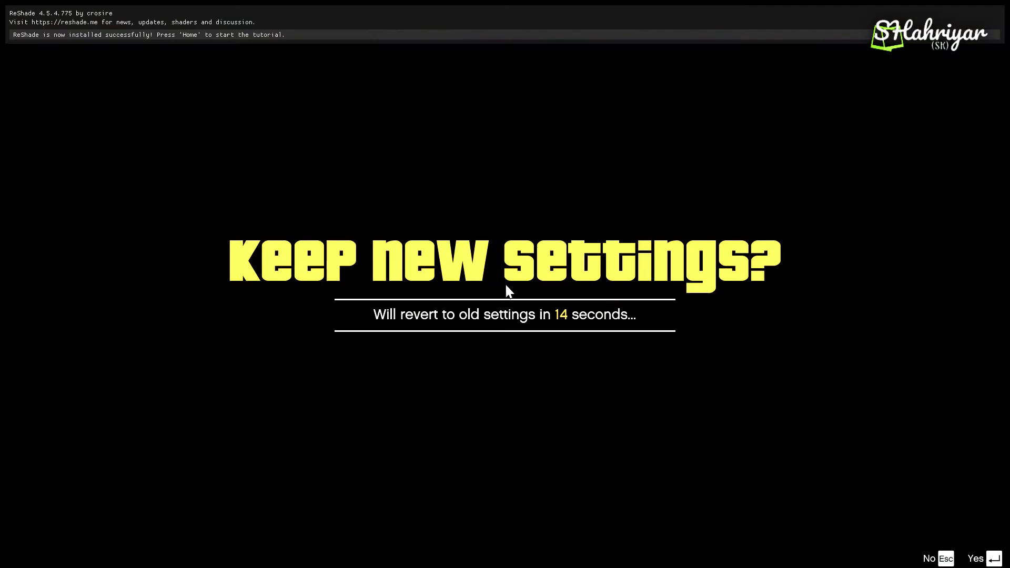
key(Return)
key(Escape)
key(Escape)
key(Escape)
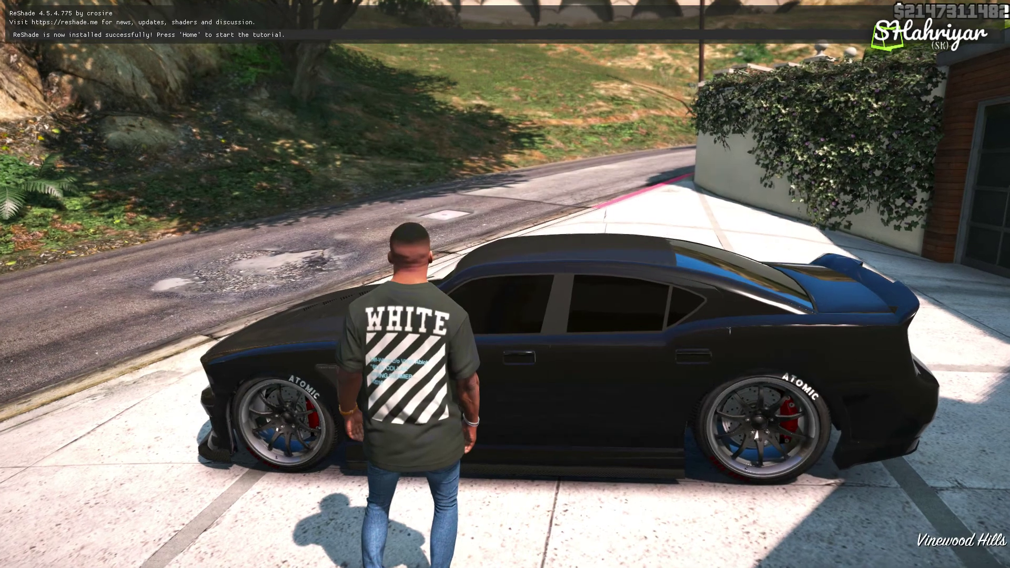
Step: Open the ReShade overlay in the game and go through its first-start tutorial to the end, keeping DefaultPreset
key(w)
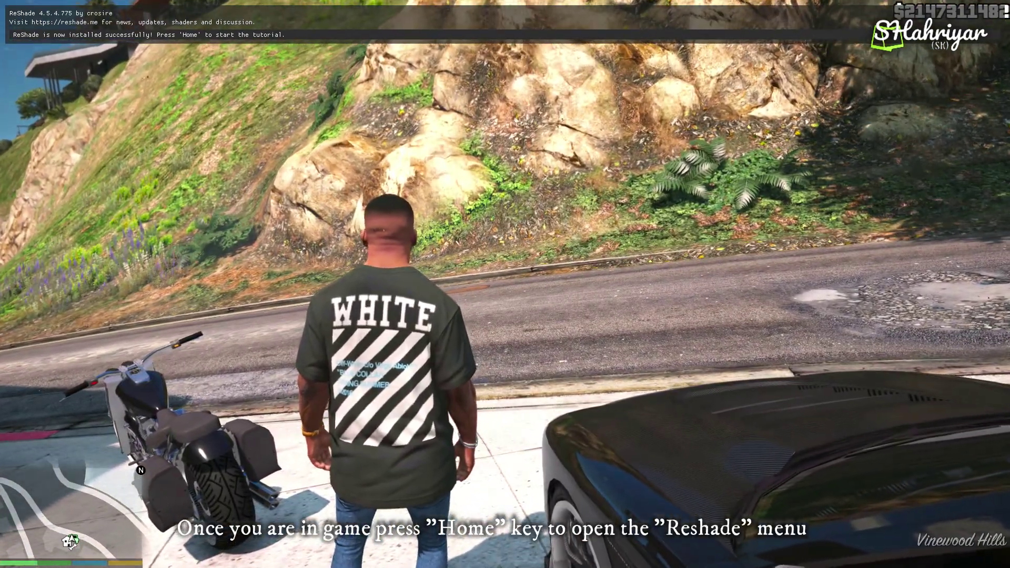
key(Home)
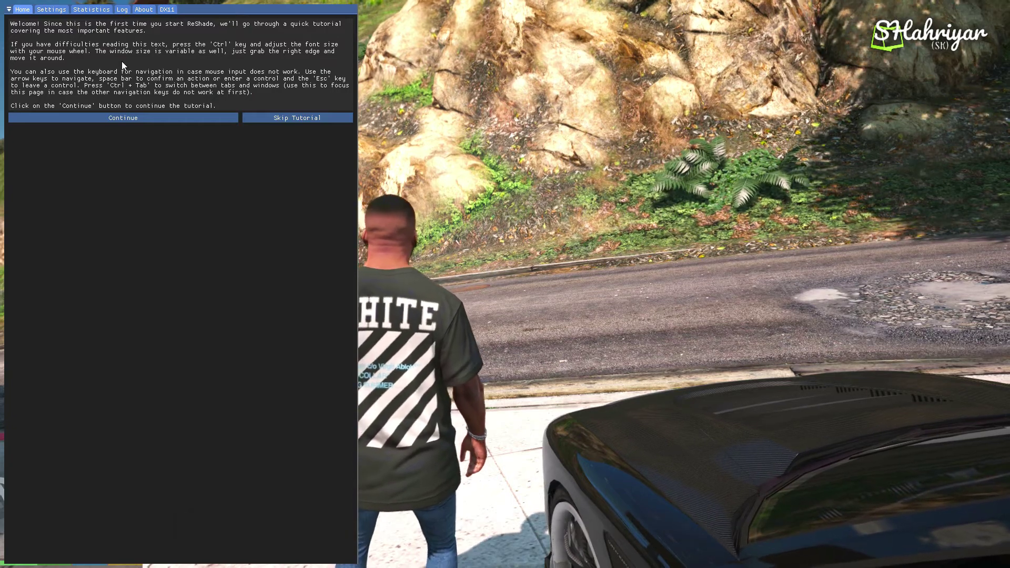
click(119, 120)
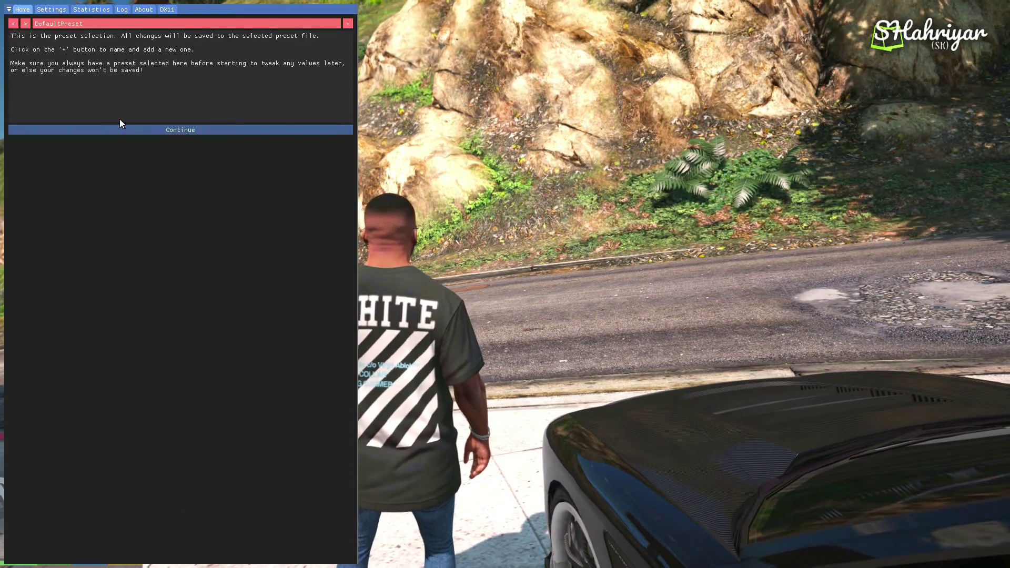
click(143, 130)
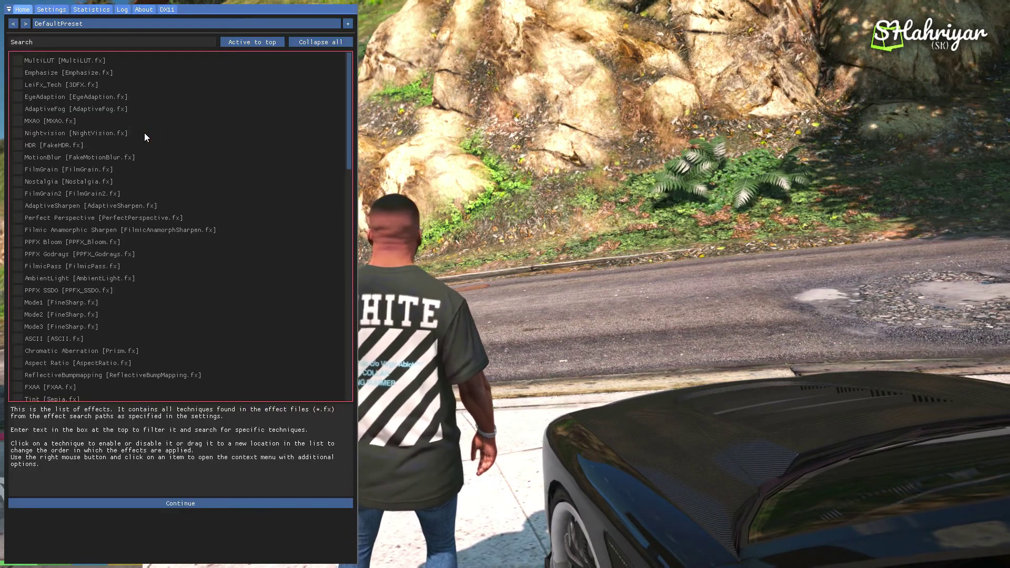
click(120, 503)
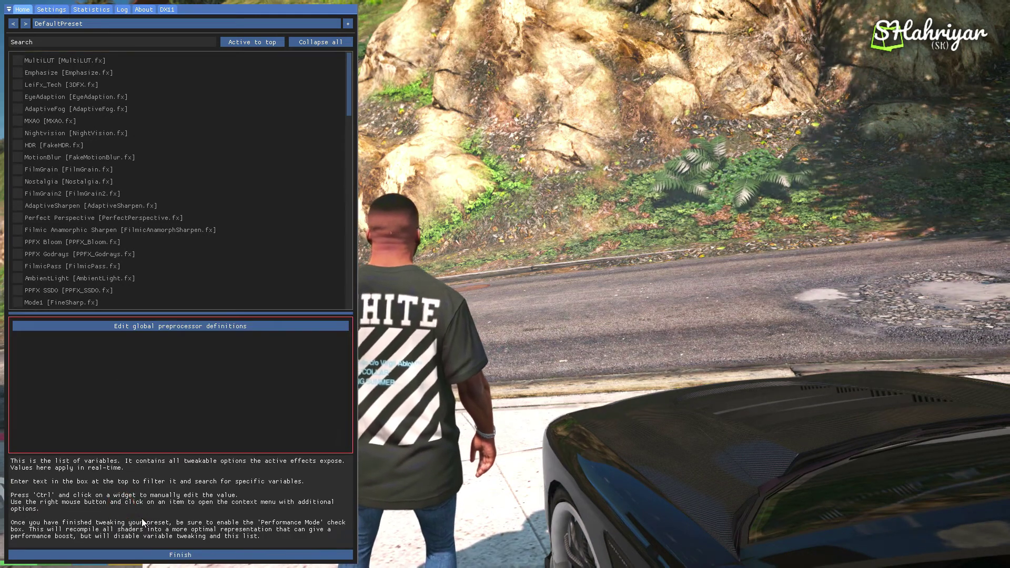
click(155, 555)
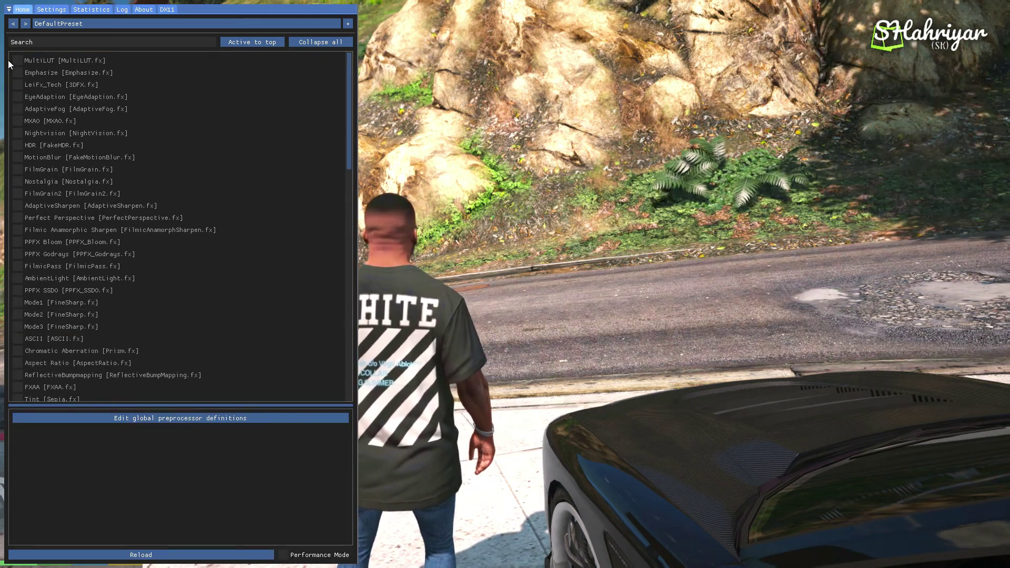
Step: Enable the HDR [FakeHDR.fx] effect in the DefaultPreset effect list
click(21, 145)
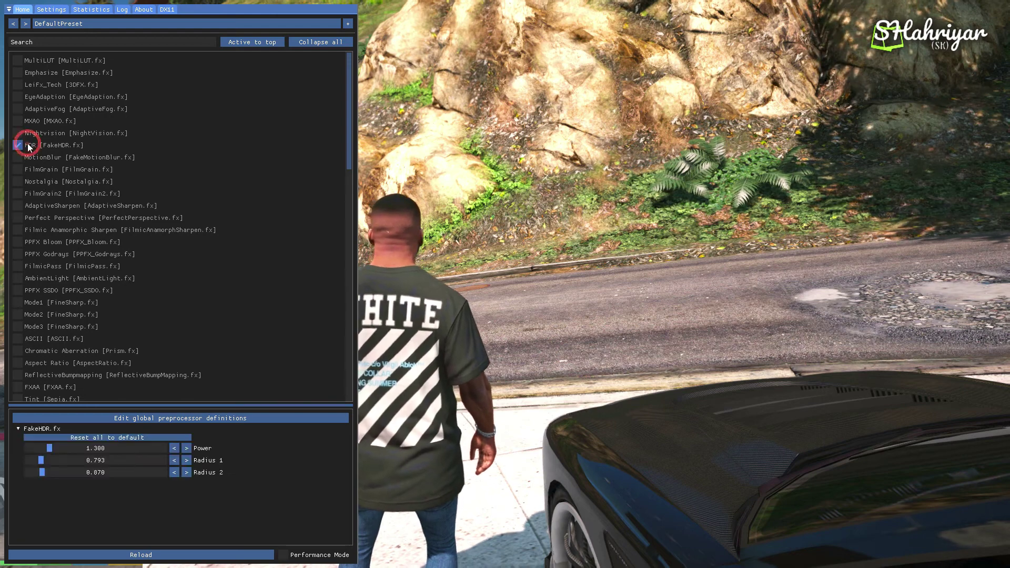